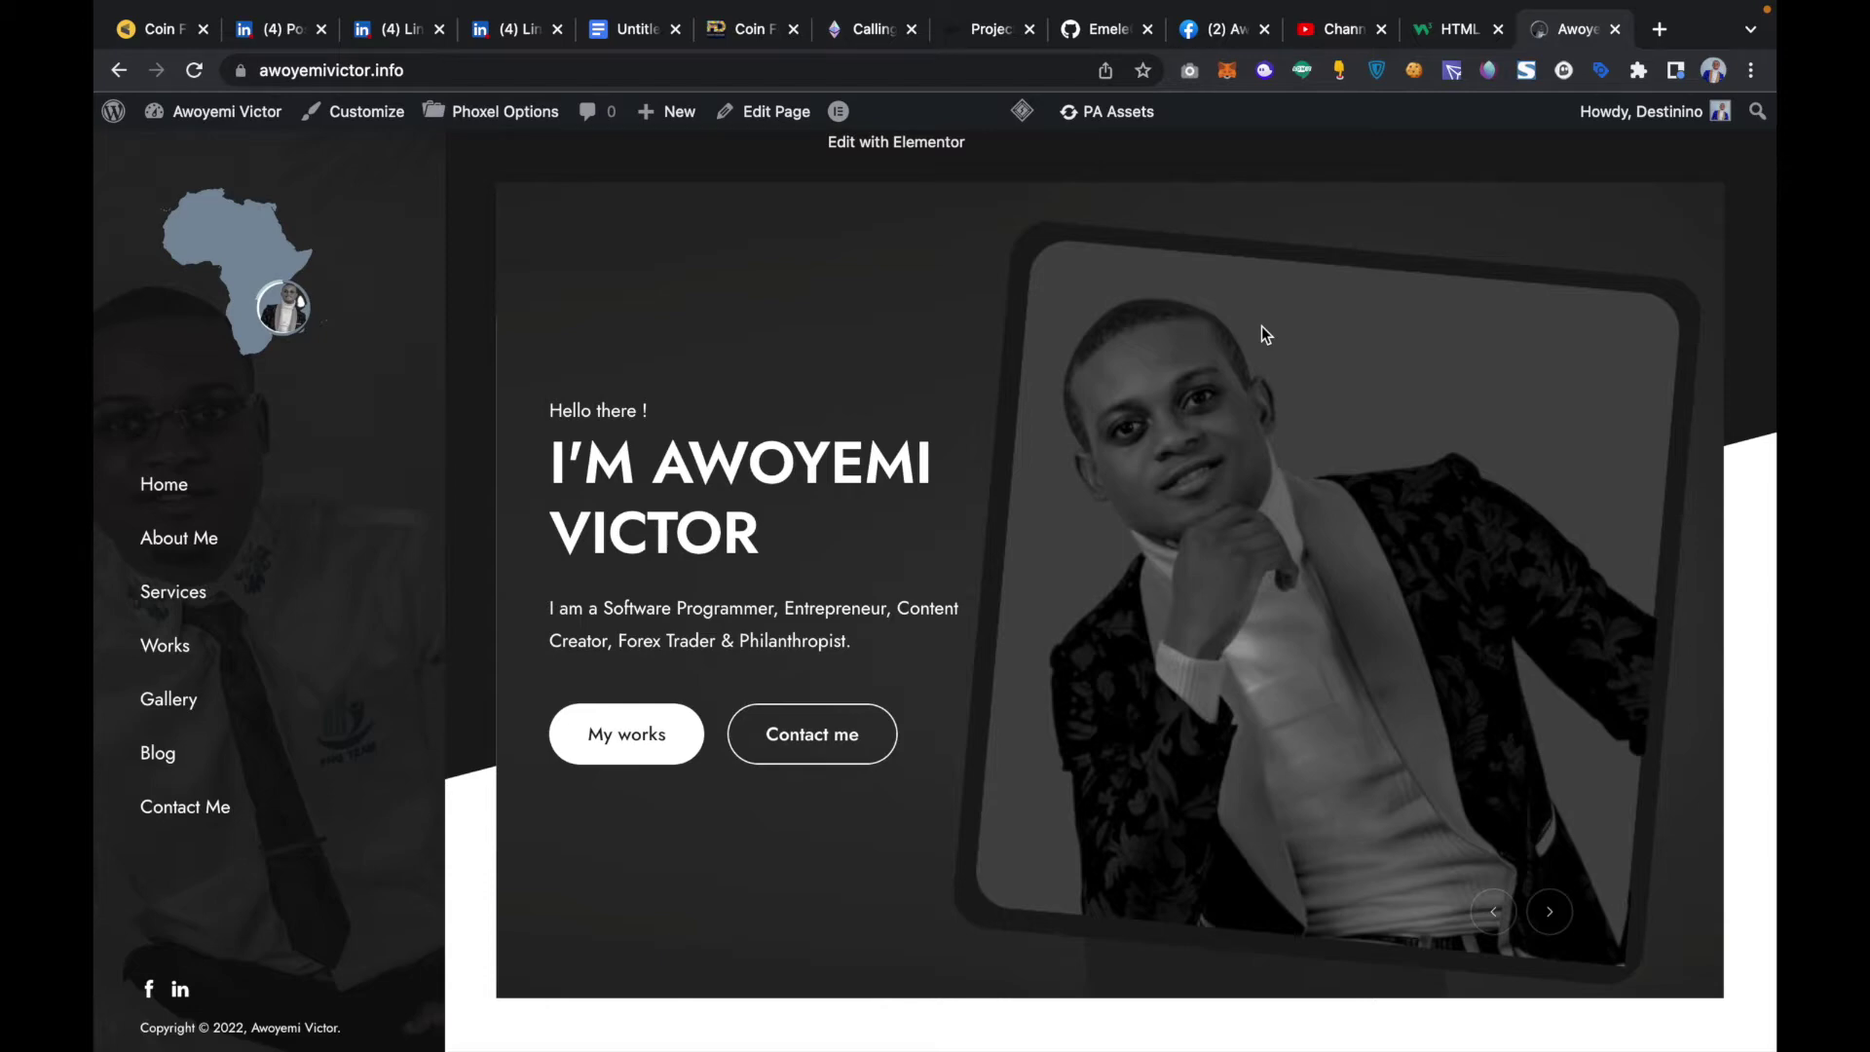
# Step: Open the homepage's page source in a new tab from the hero image's context menu
pyautogui.scroll(-7, 1260, 325)
pyautogui.scroll(-3, 1260, 325)
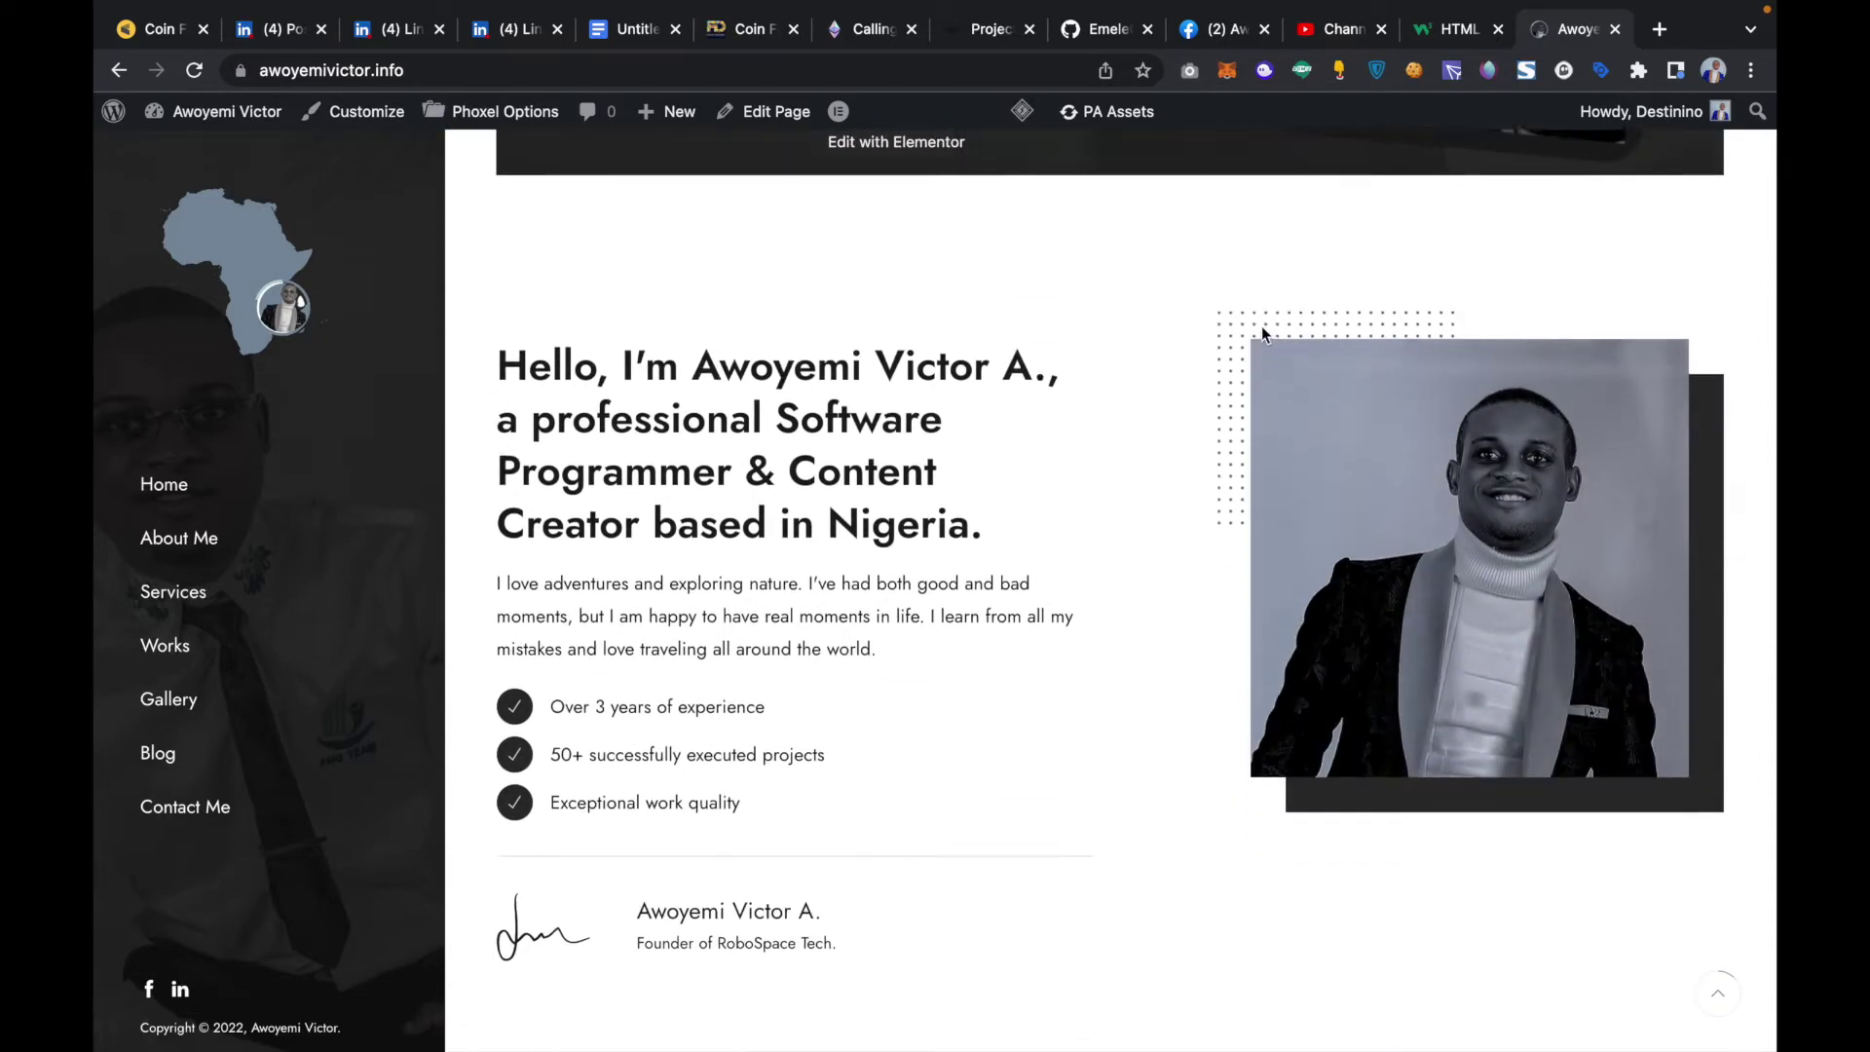
pyautogui.scroll(10, 1261, 326)
pyautogui.scroll(-15, 1260, 325)
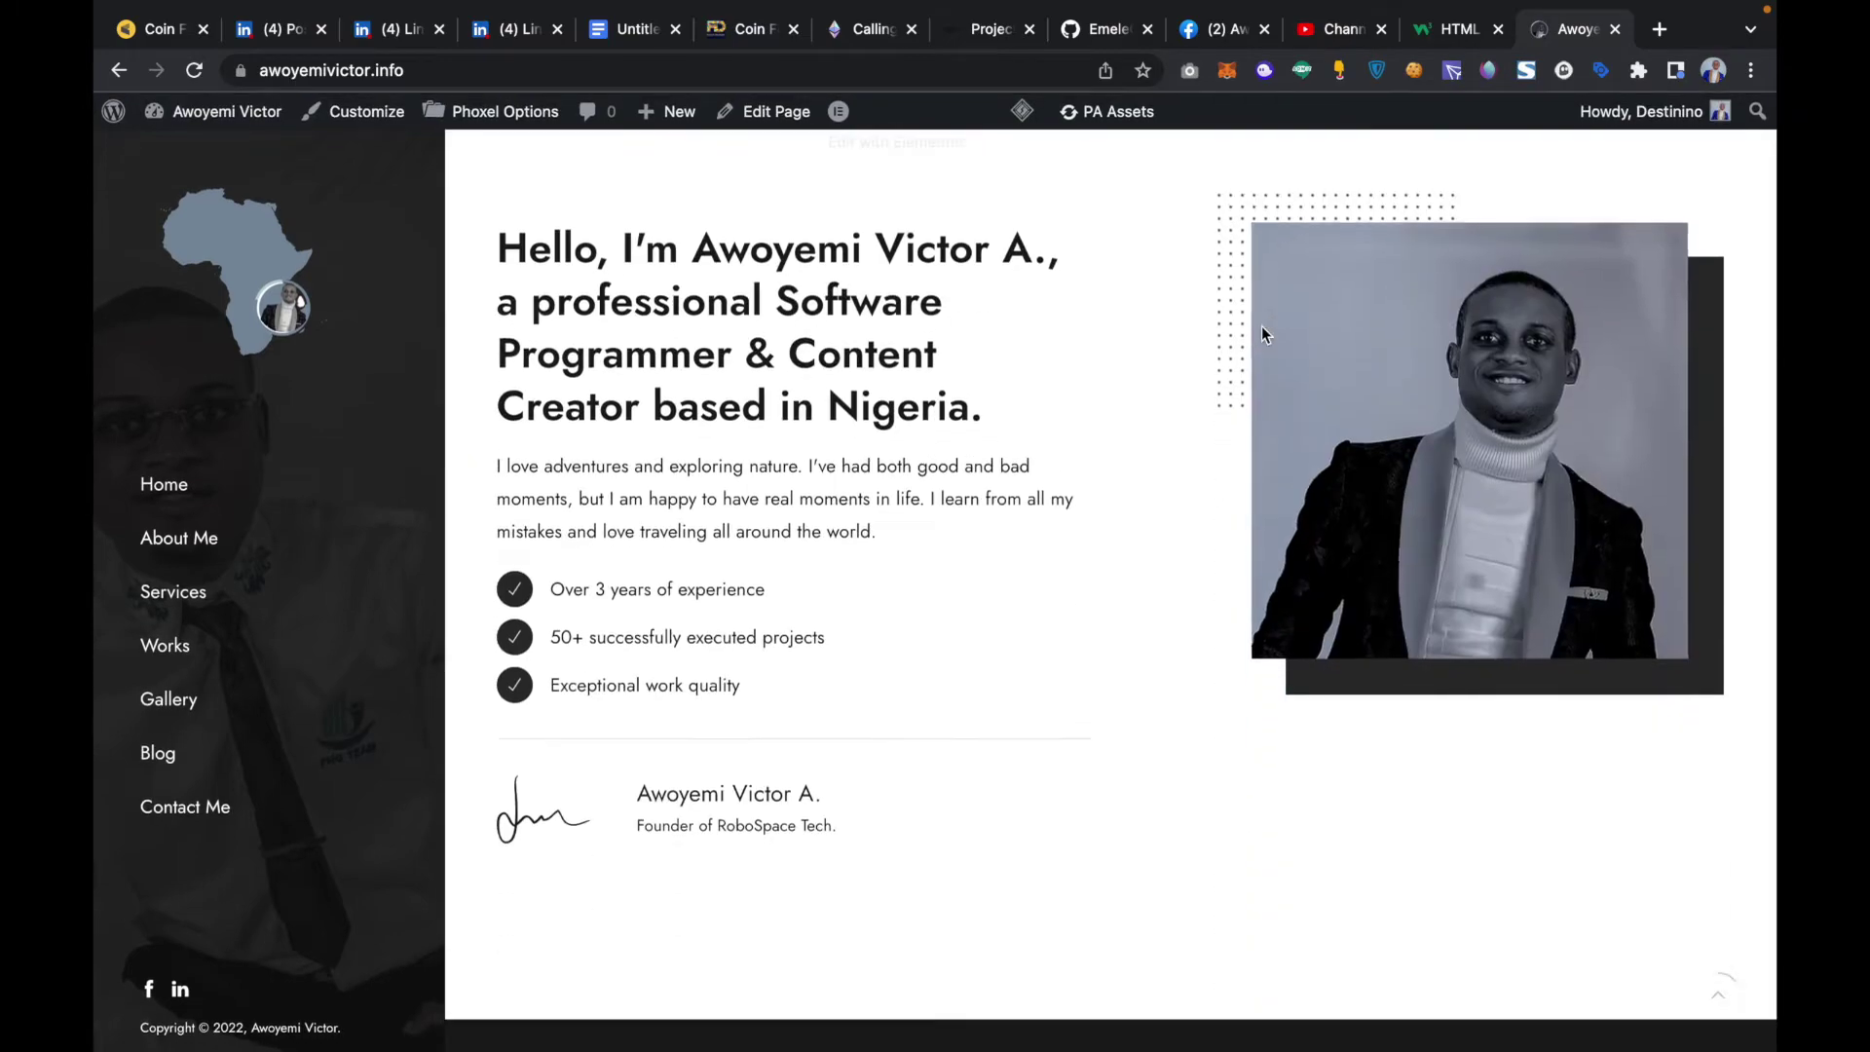
pyautogui.scroll(15, 1262, 334)
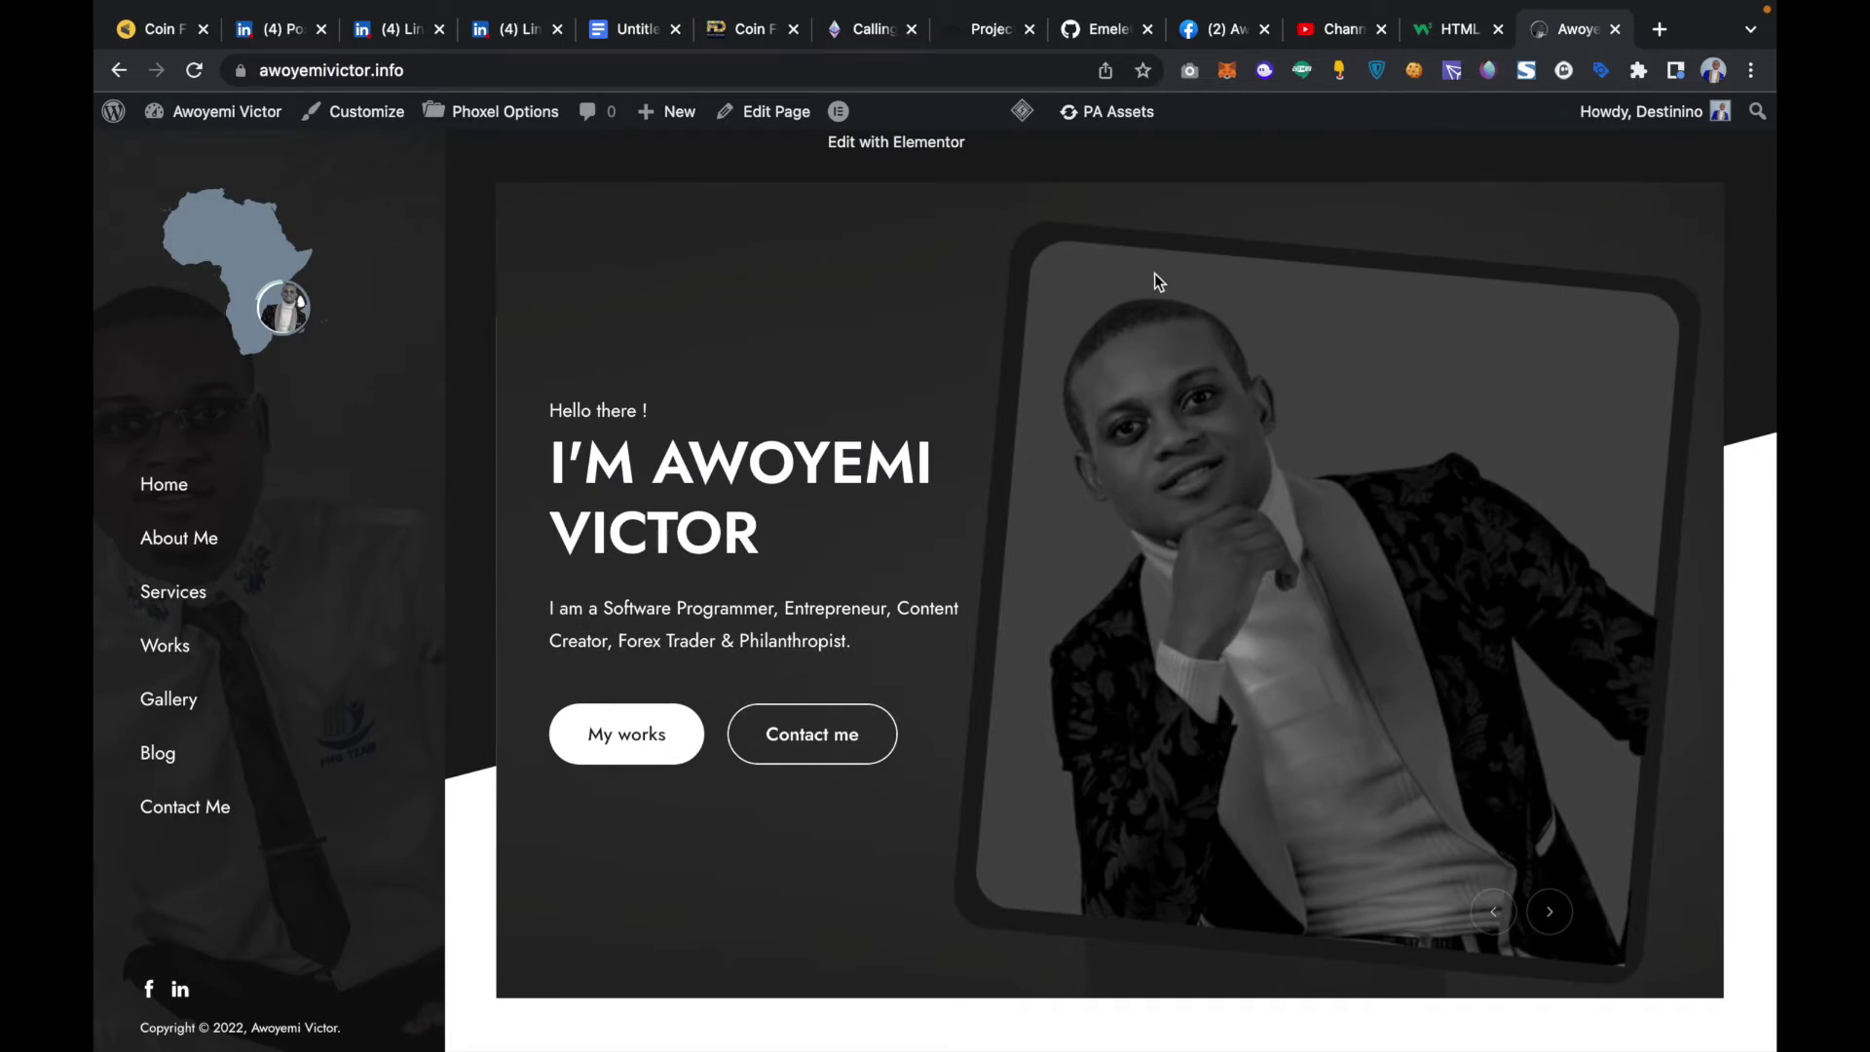
pyautogui.scroll(-1, 1064, 581)
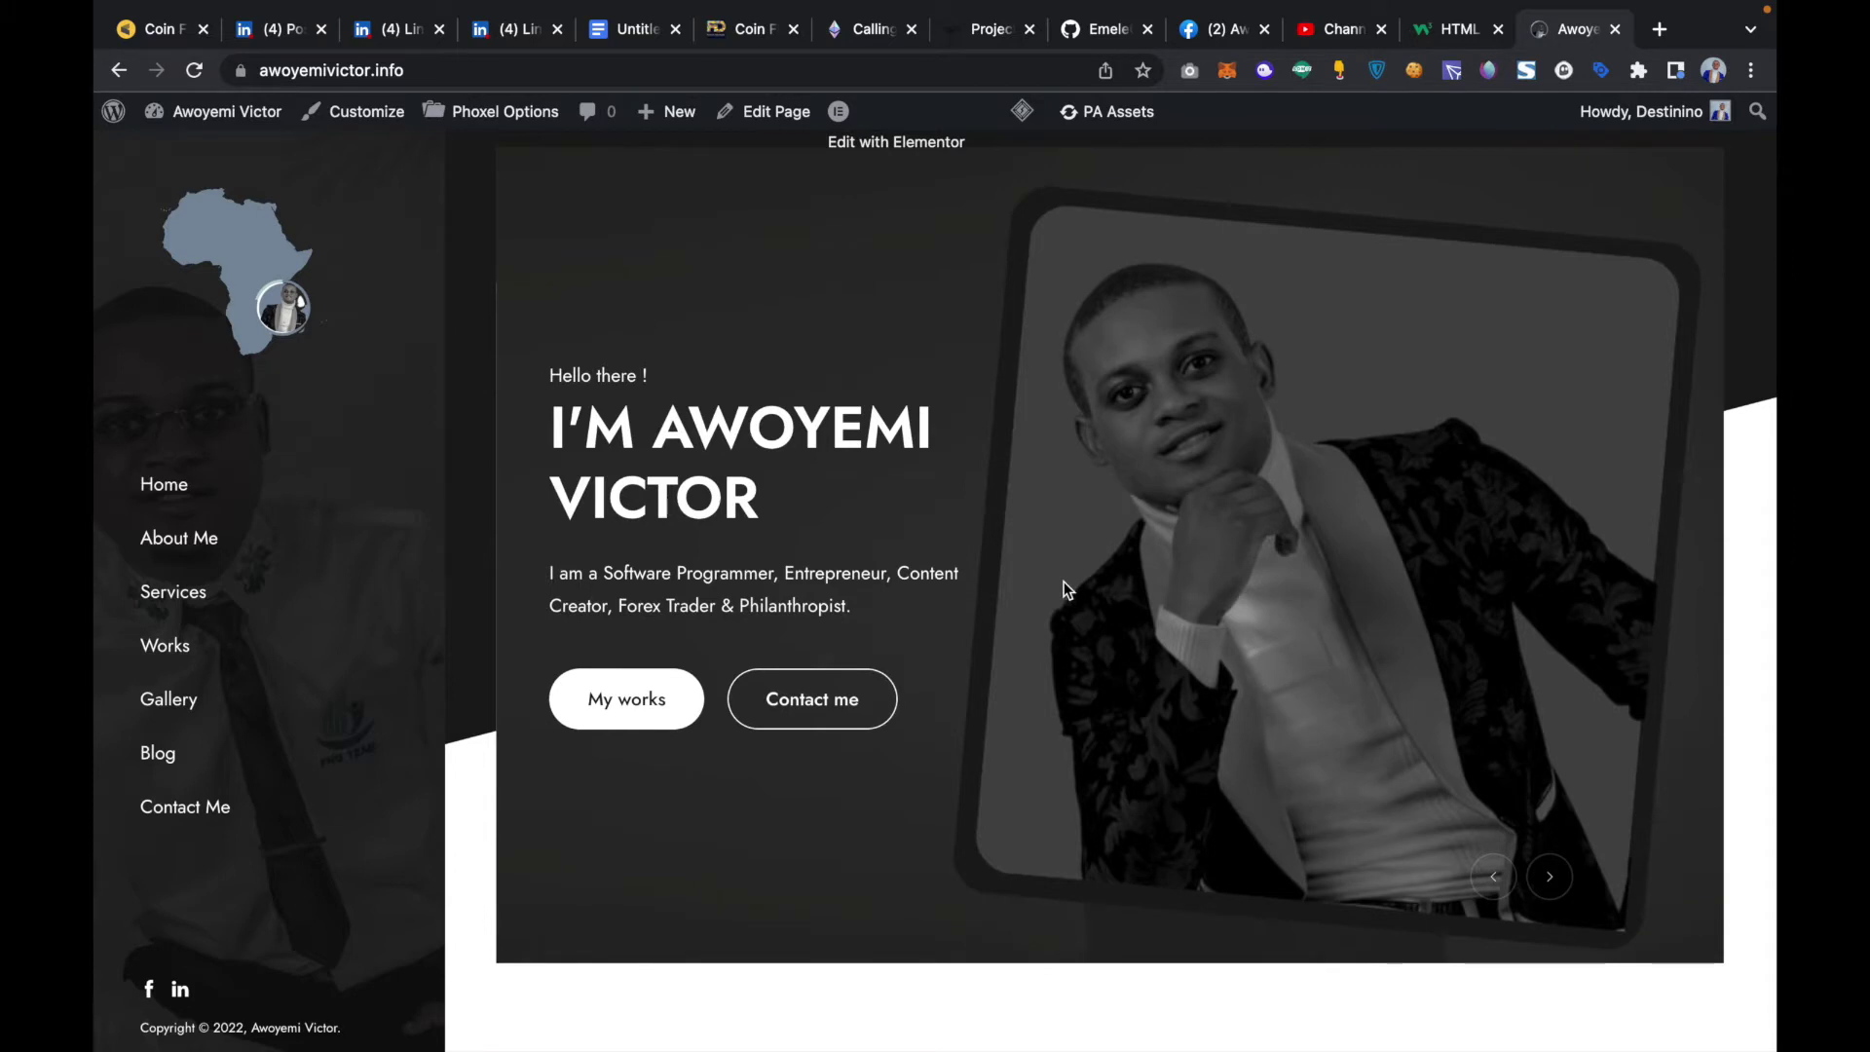
pyautogui.scroll(-1, 1063, 581)
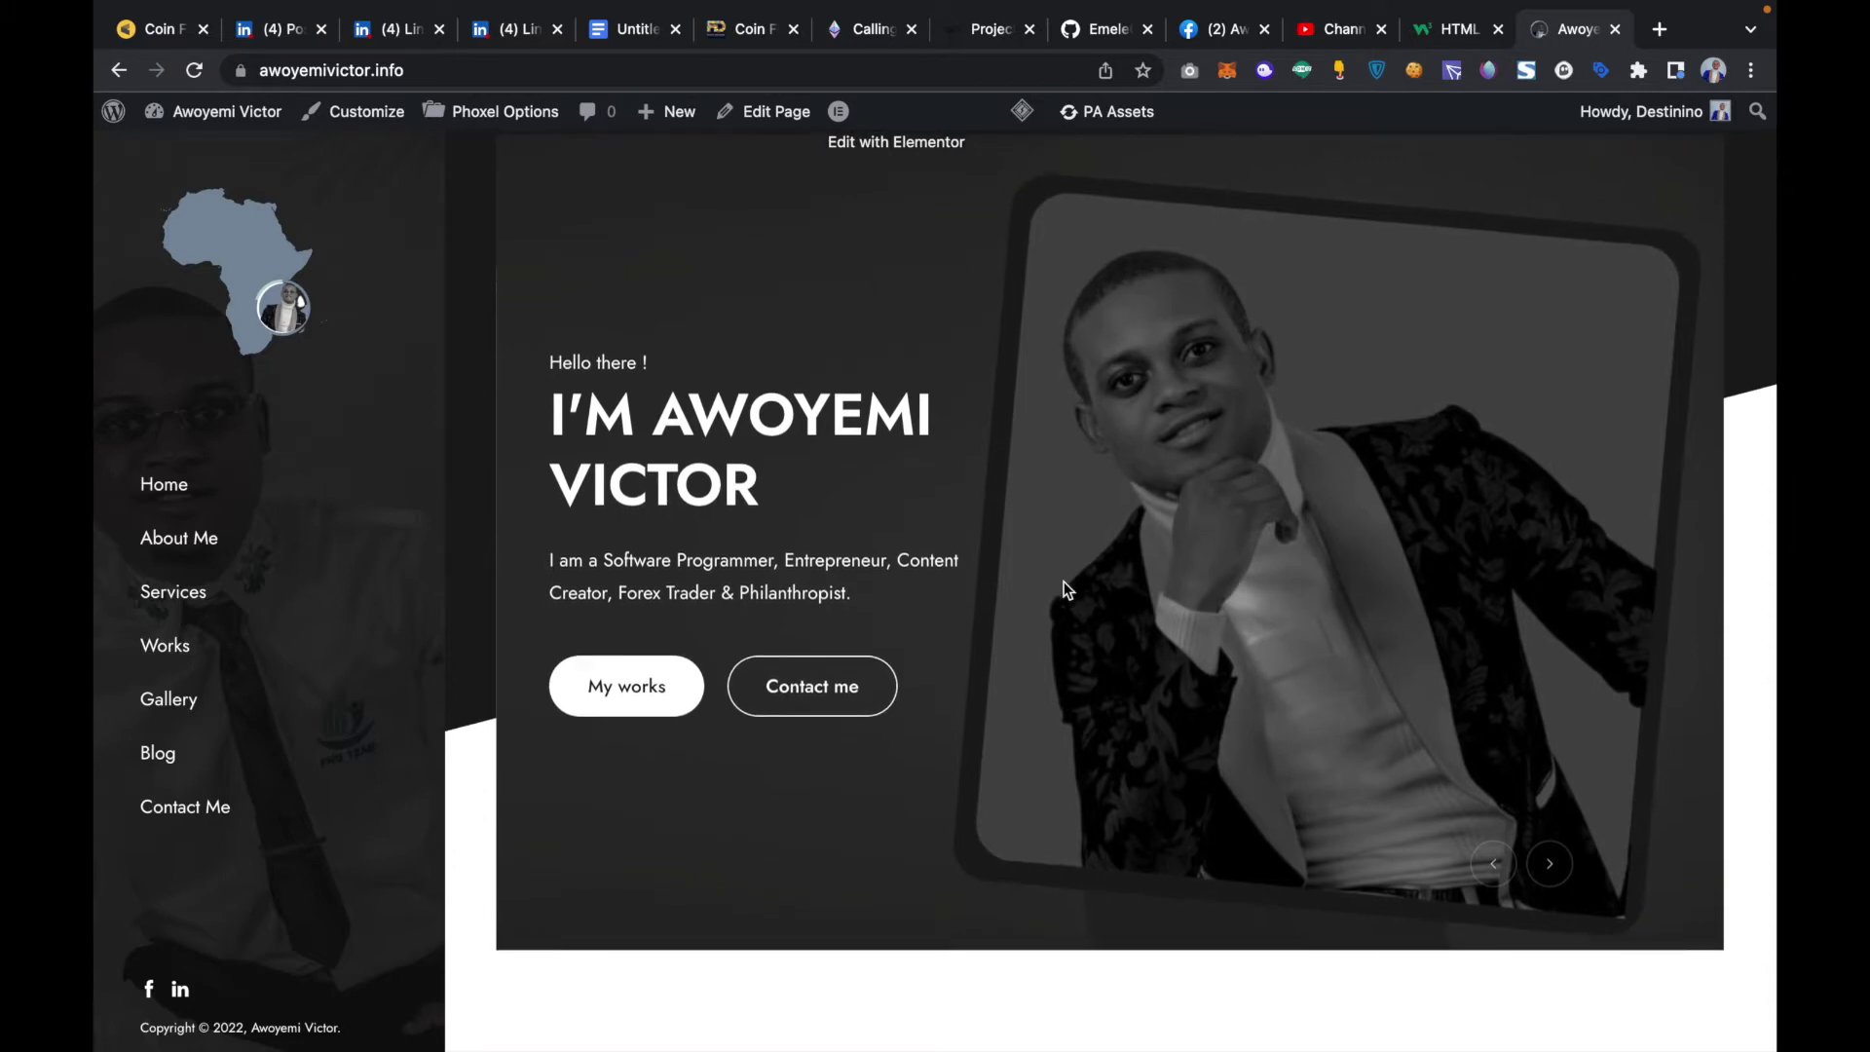
pyautogui.rightClick(1009, 664)
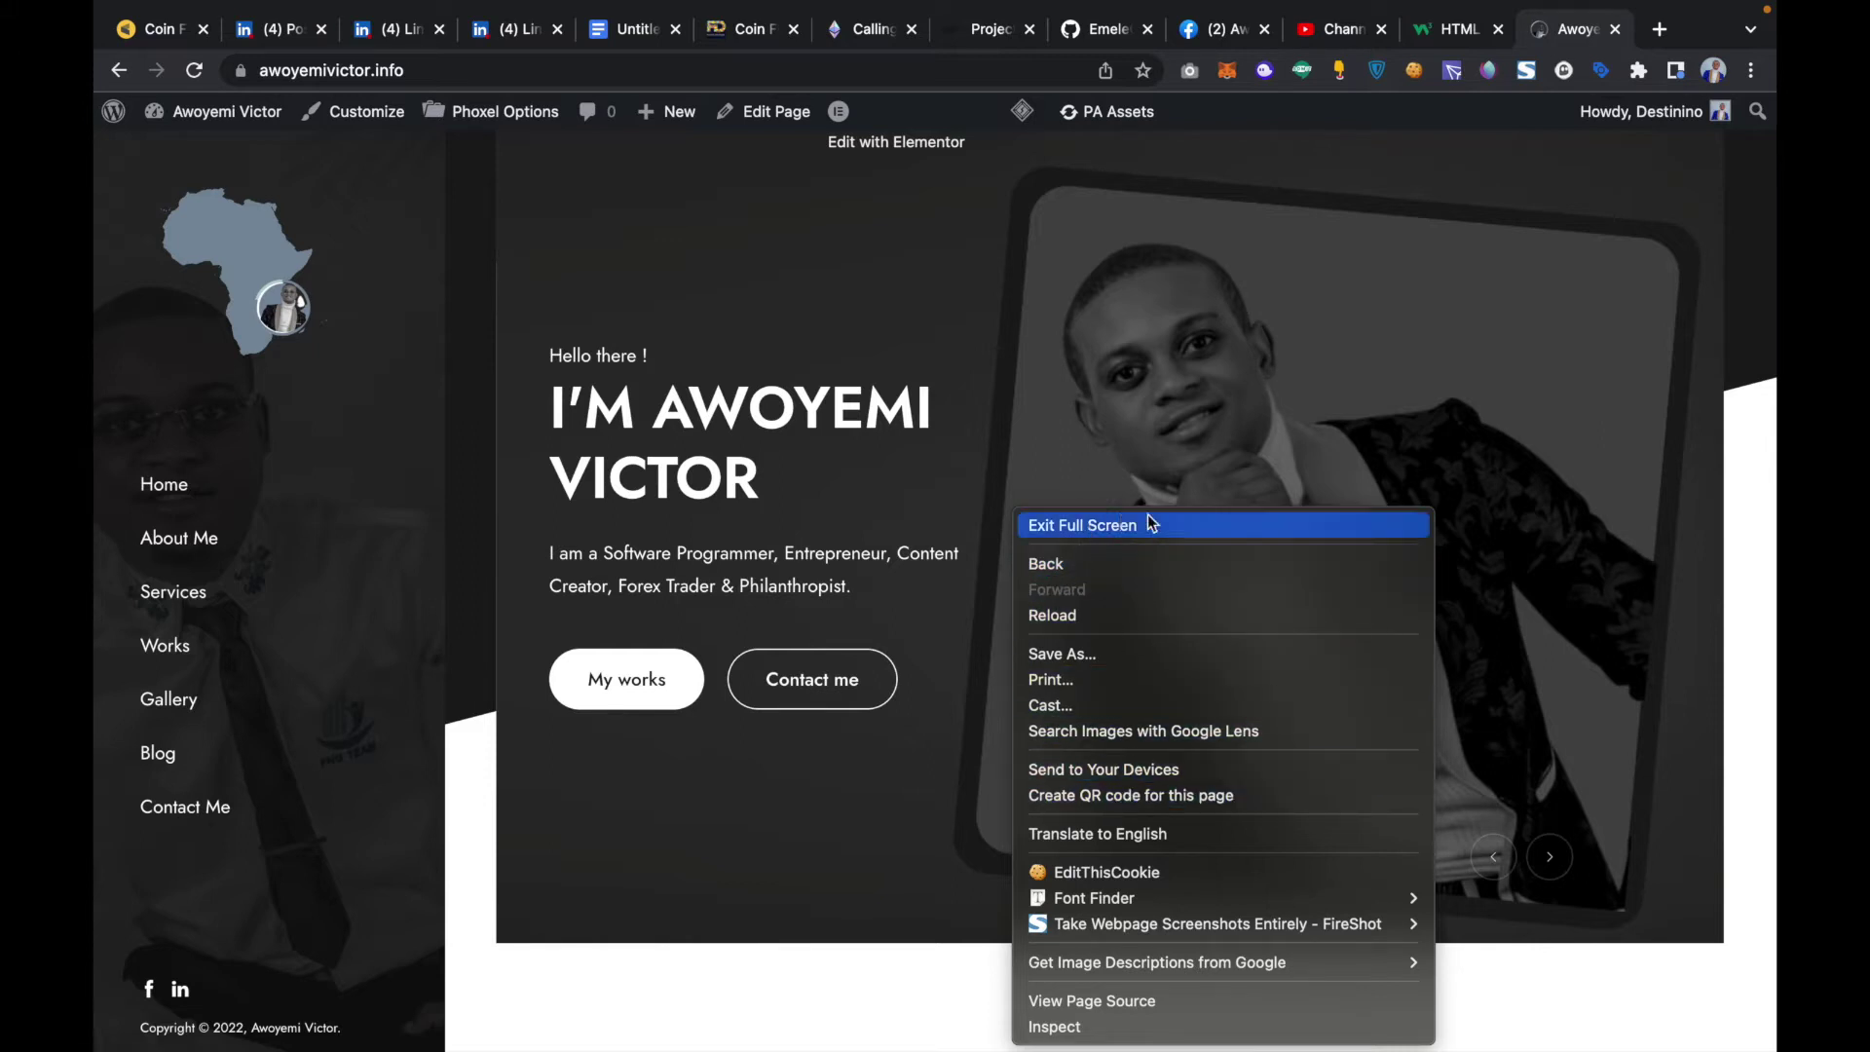
pyautogui.click(1135, 1003)
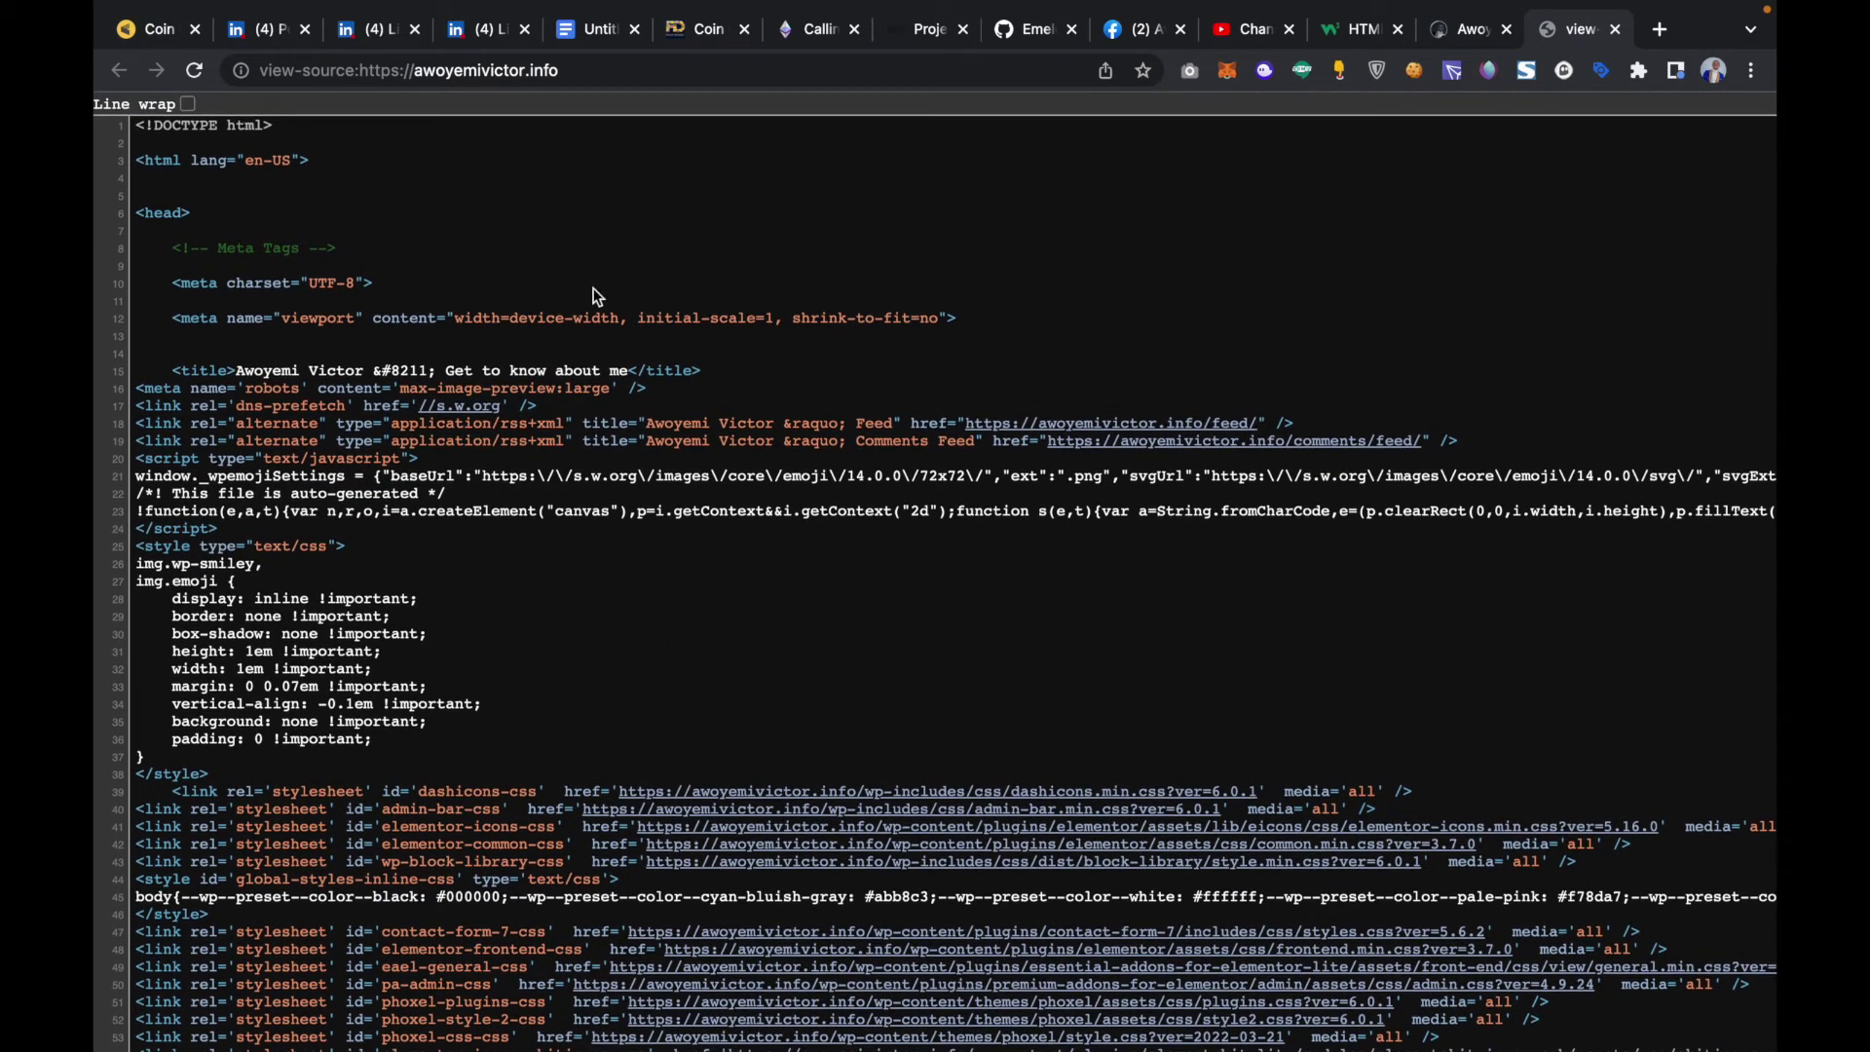
# Step: Inspect the DOCTYPE and html lang lines in the source, then return to the Awoyemi tab
pyautogui.moveTo(275, 125); pyautogui.dragTo(138, 125)
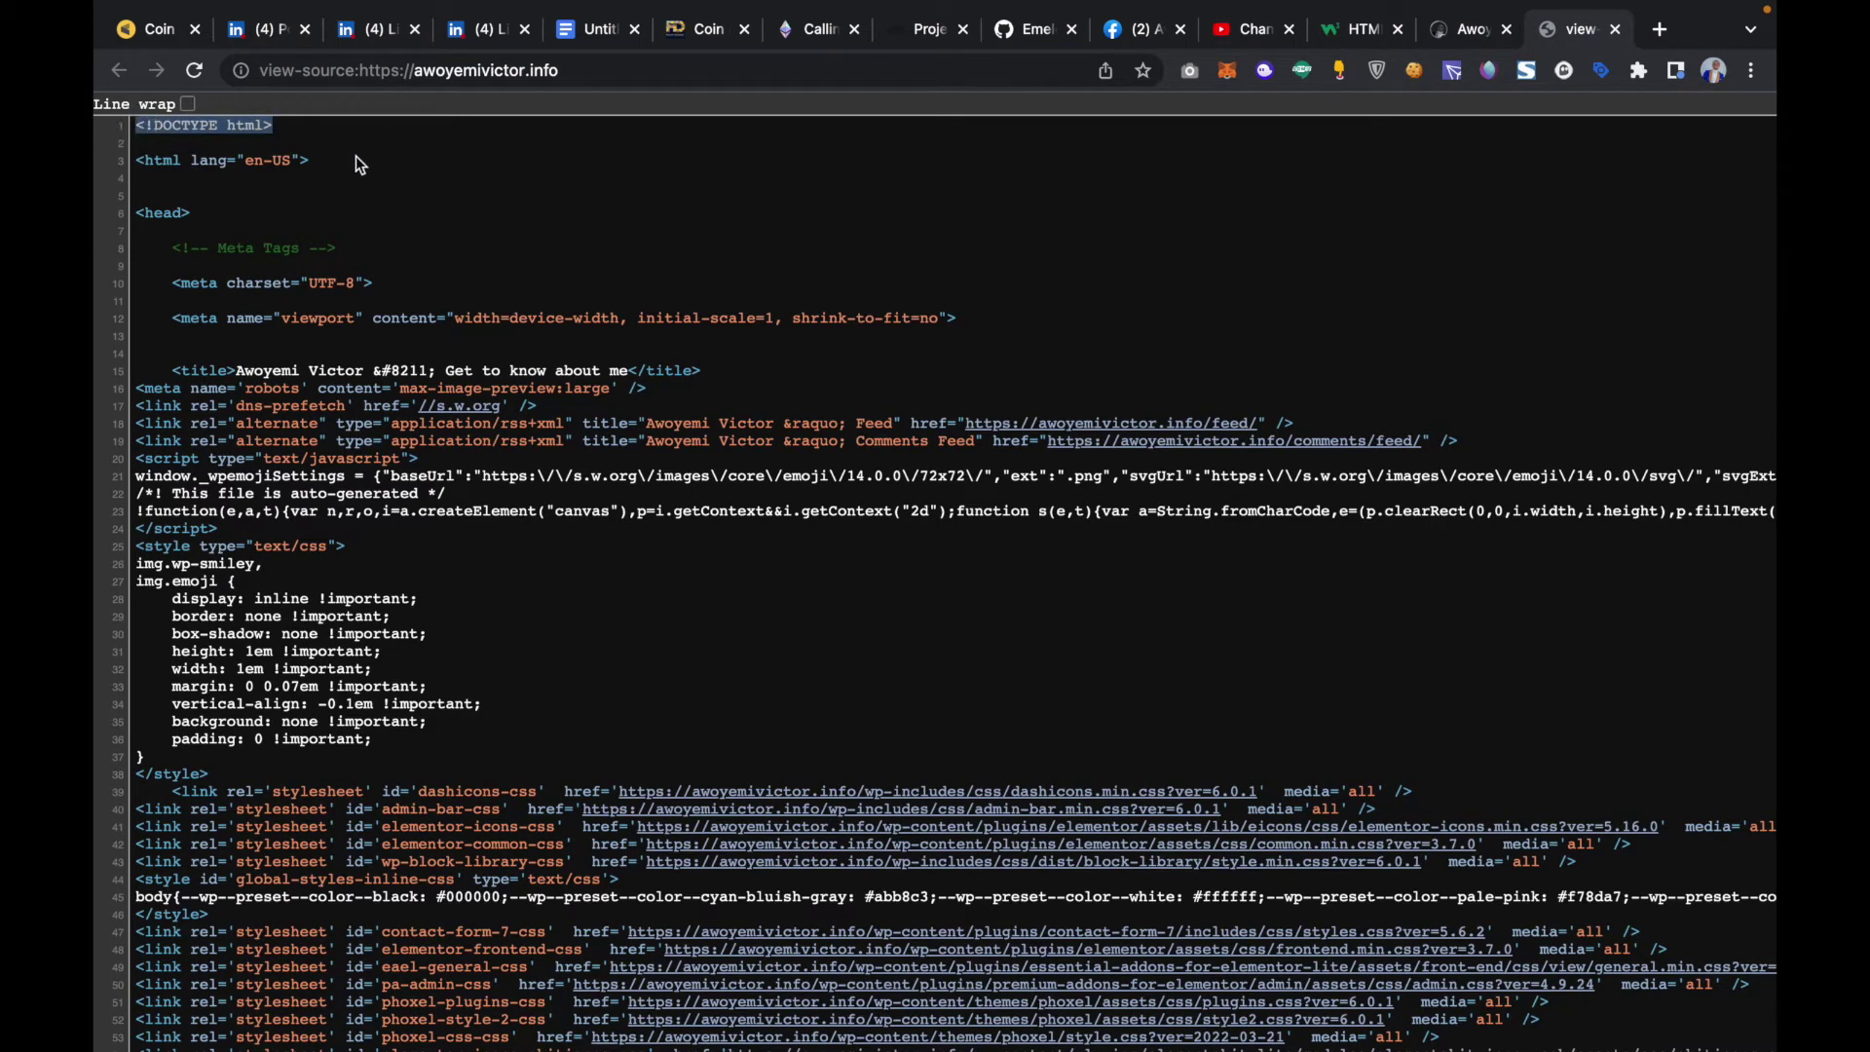
pyautogui.moveTo(355, 159); pyautogui.dragTo(135, 158)
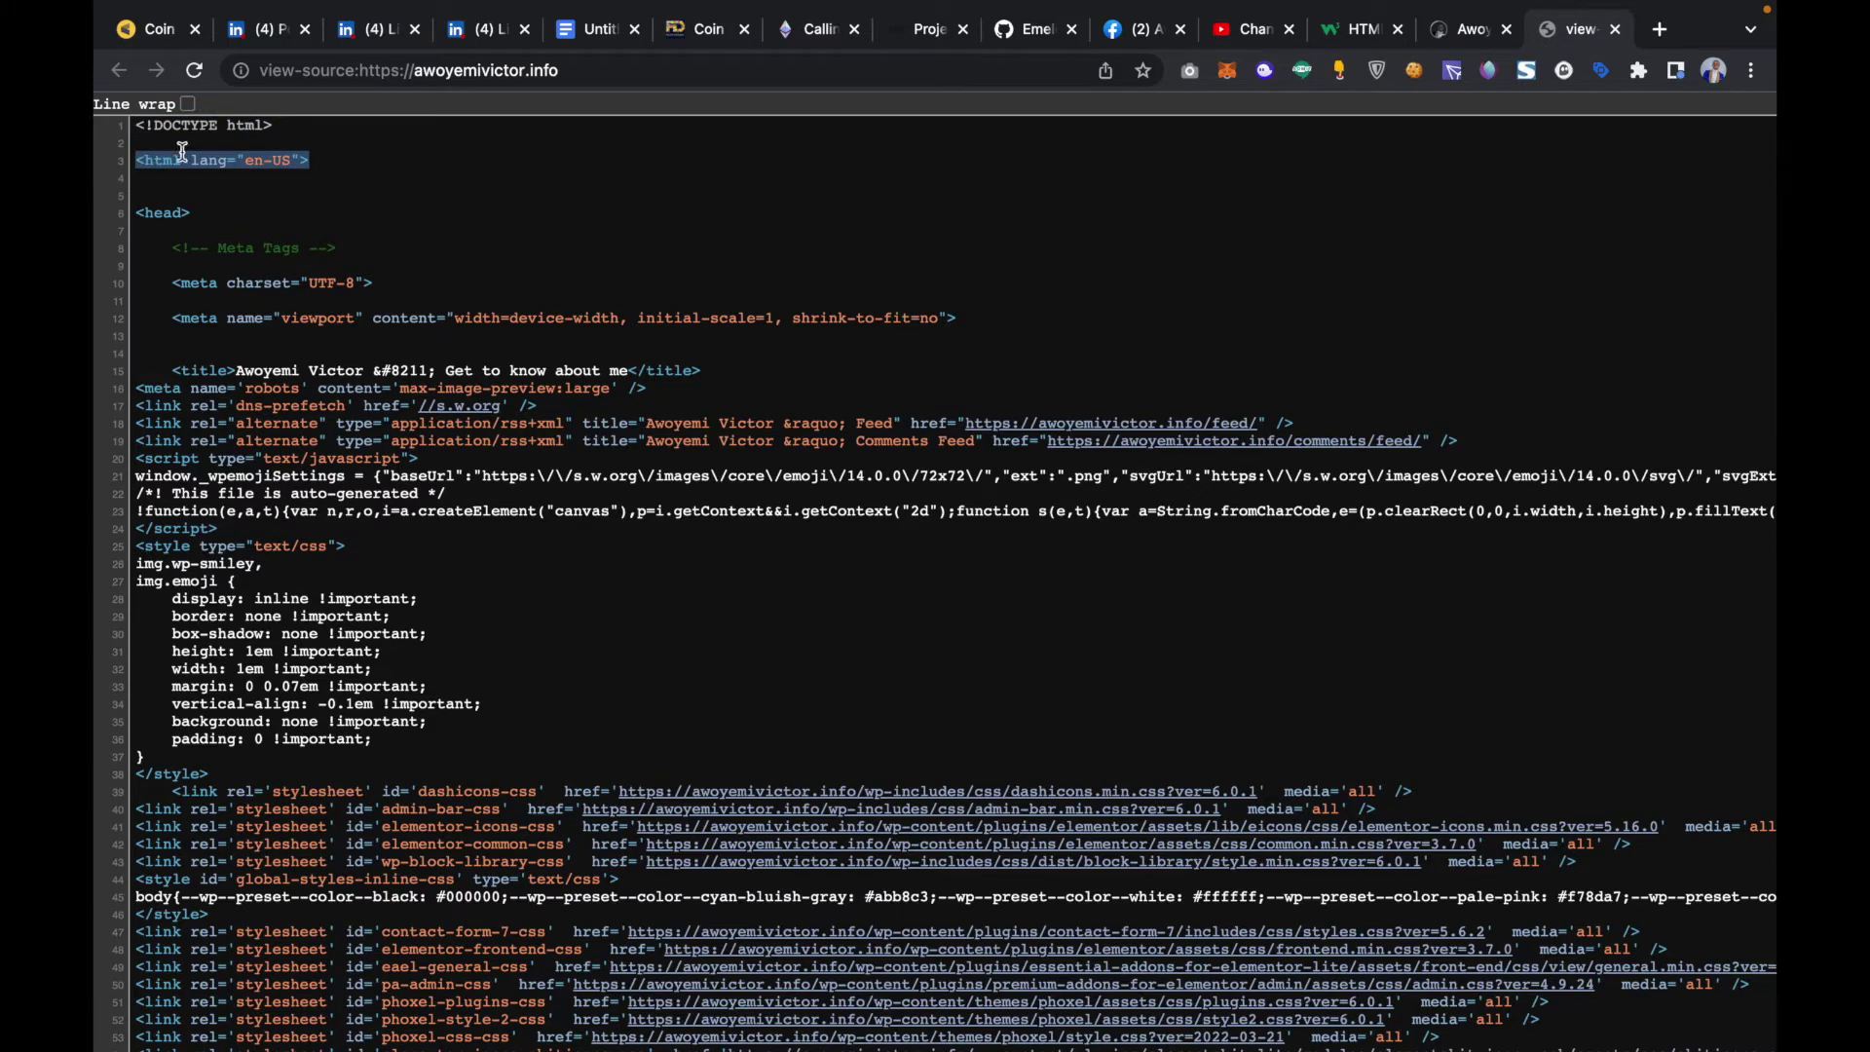
pyautogui.click(217, 202)
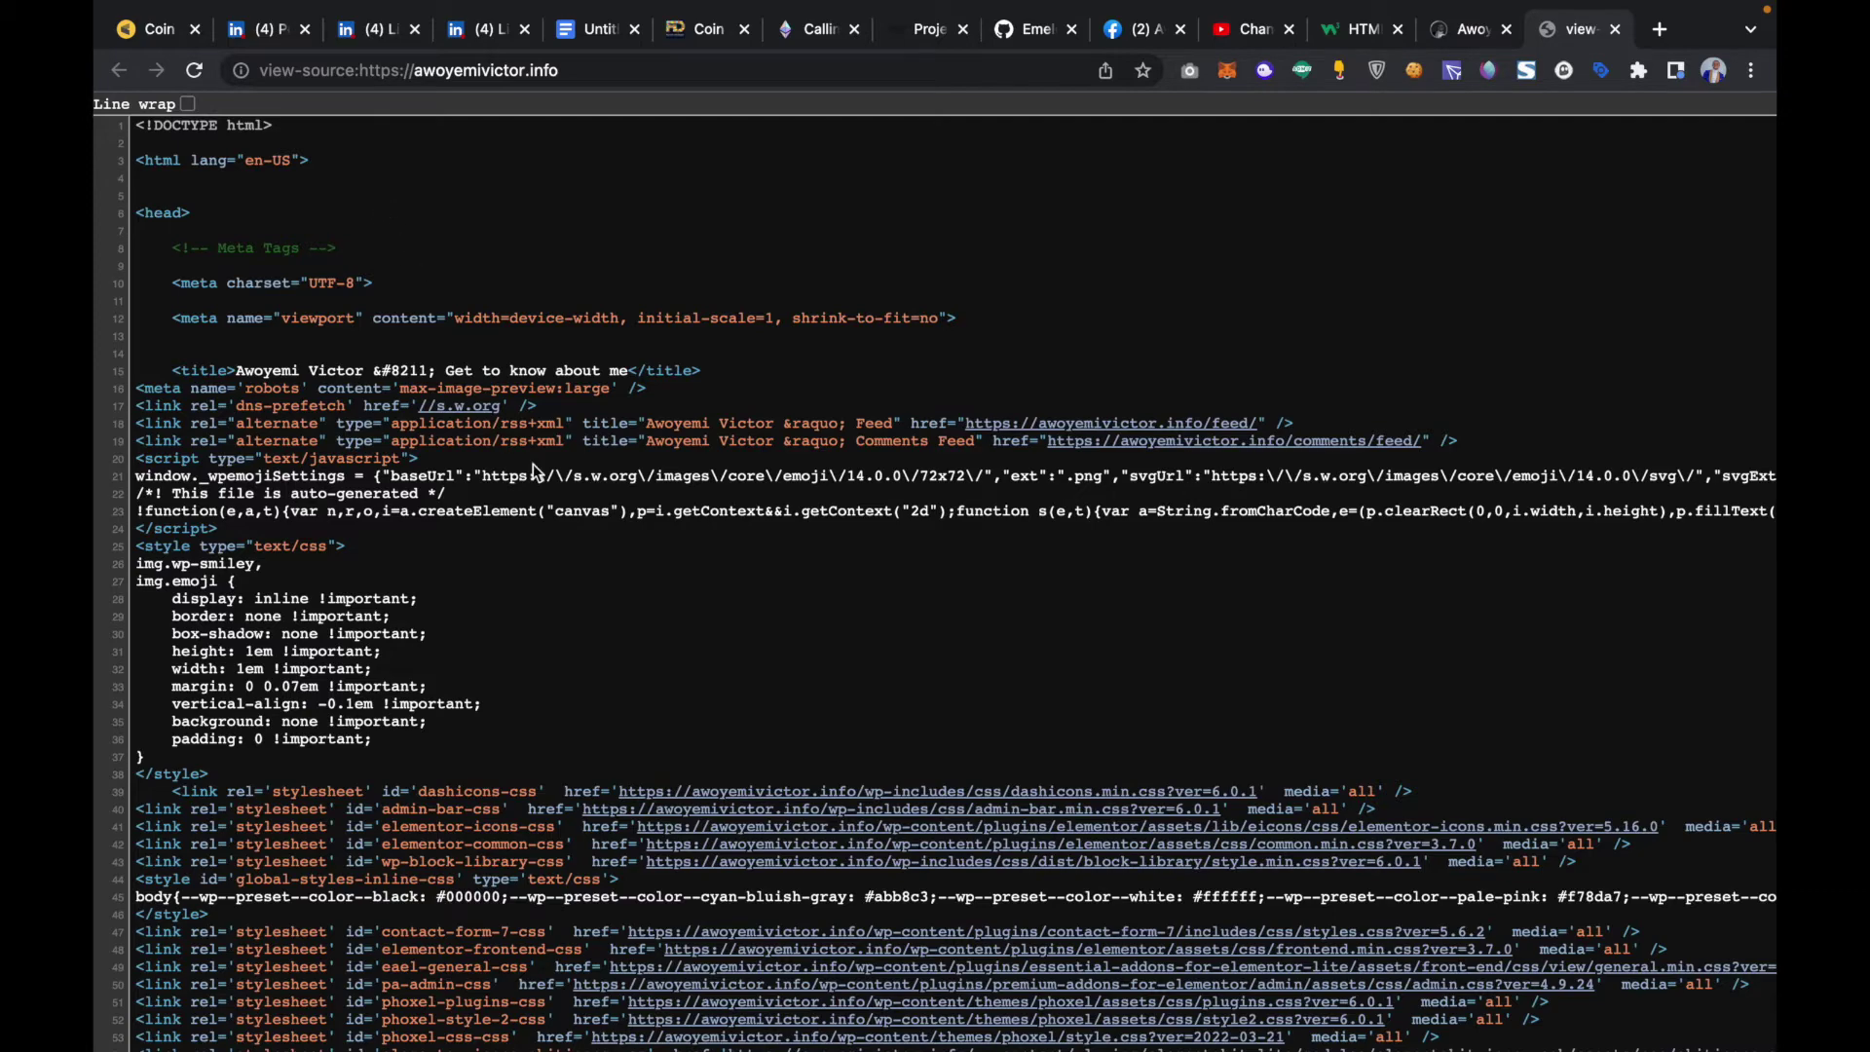
pyautogui.scroll(-1, 534, 464)
pyautogui.scroll(-1, 533, 471)
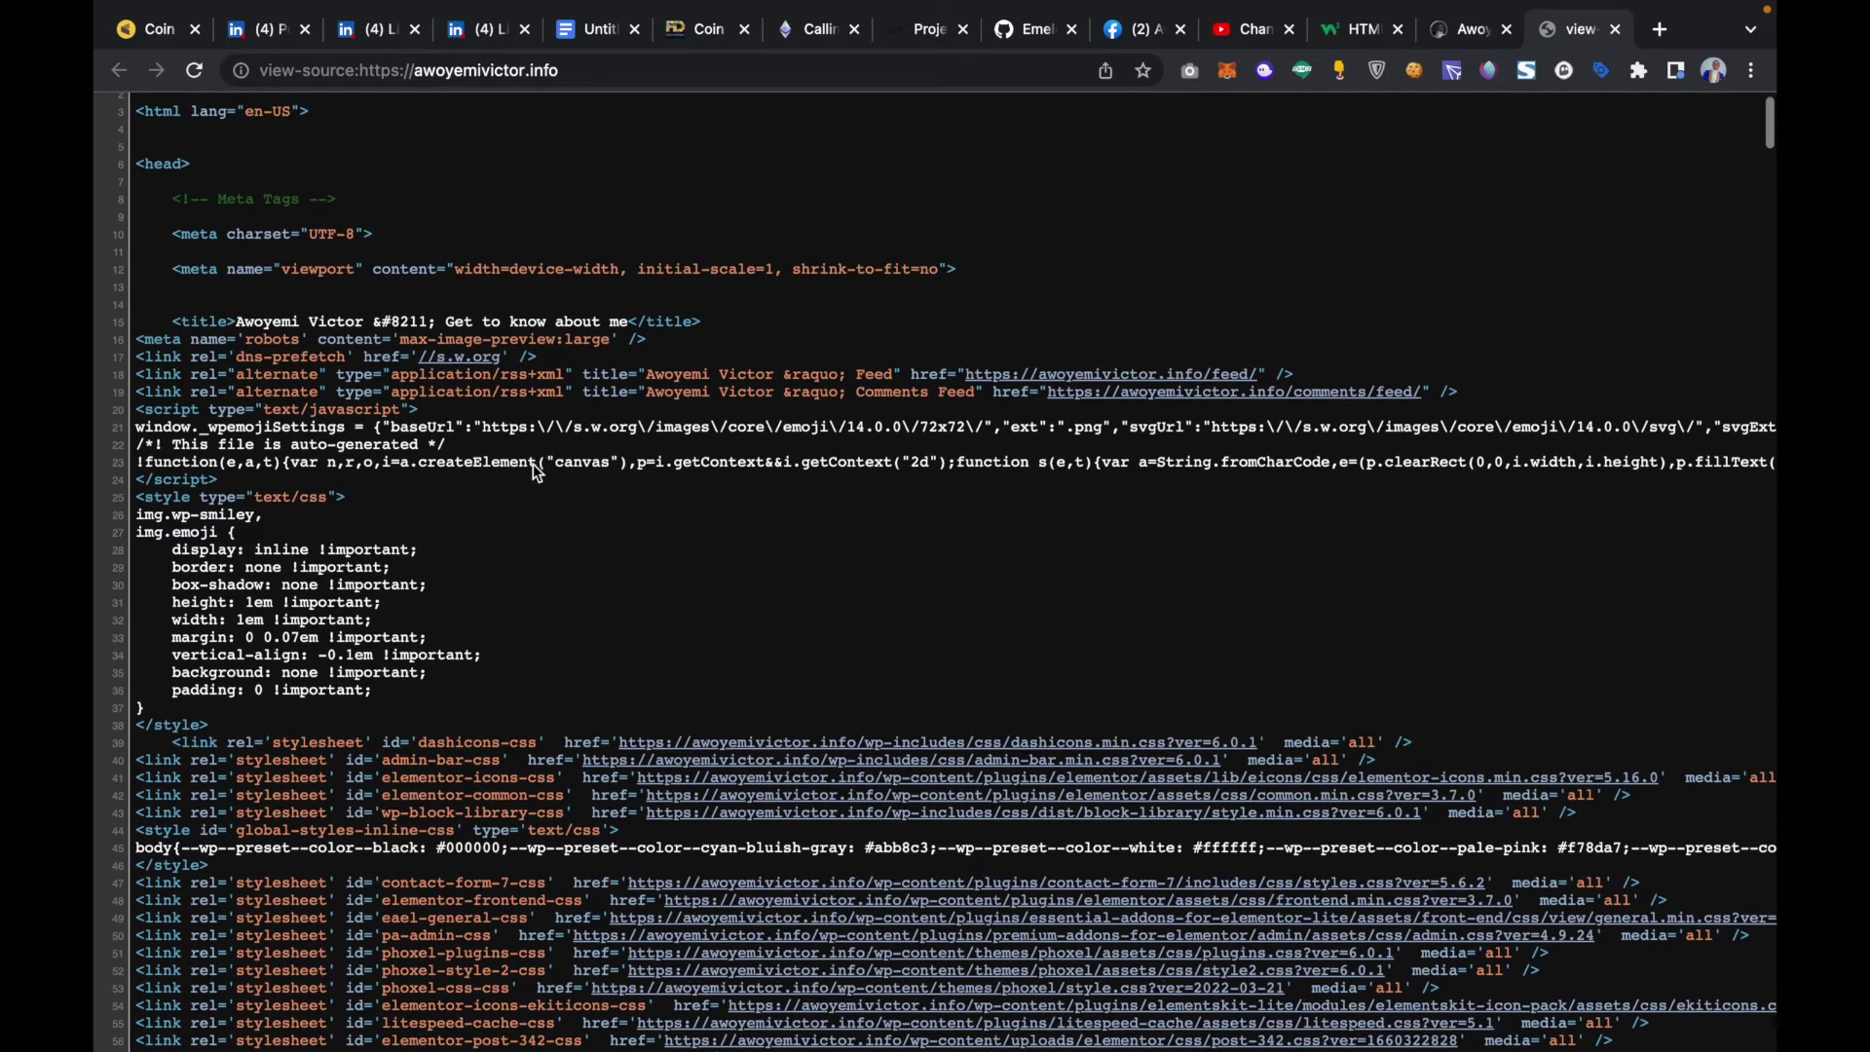
pyautogui.scroll(-1, 534, 467)
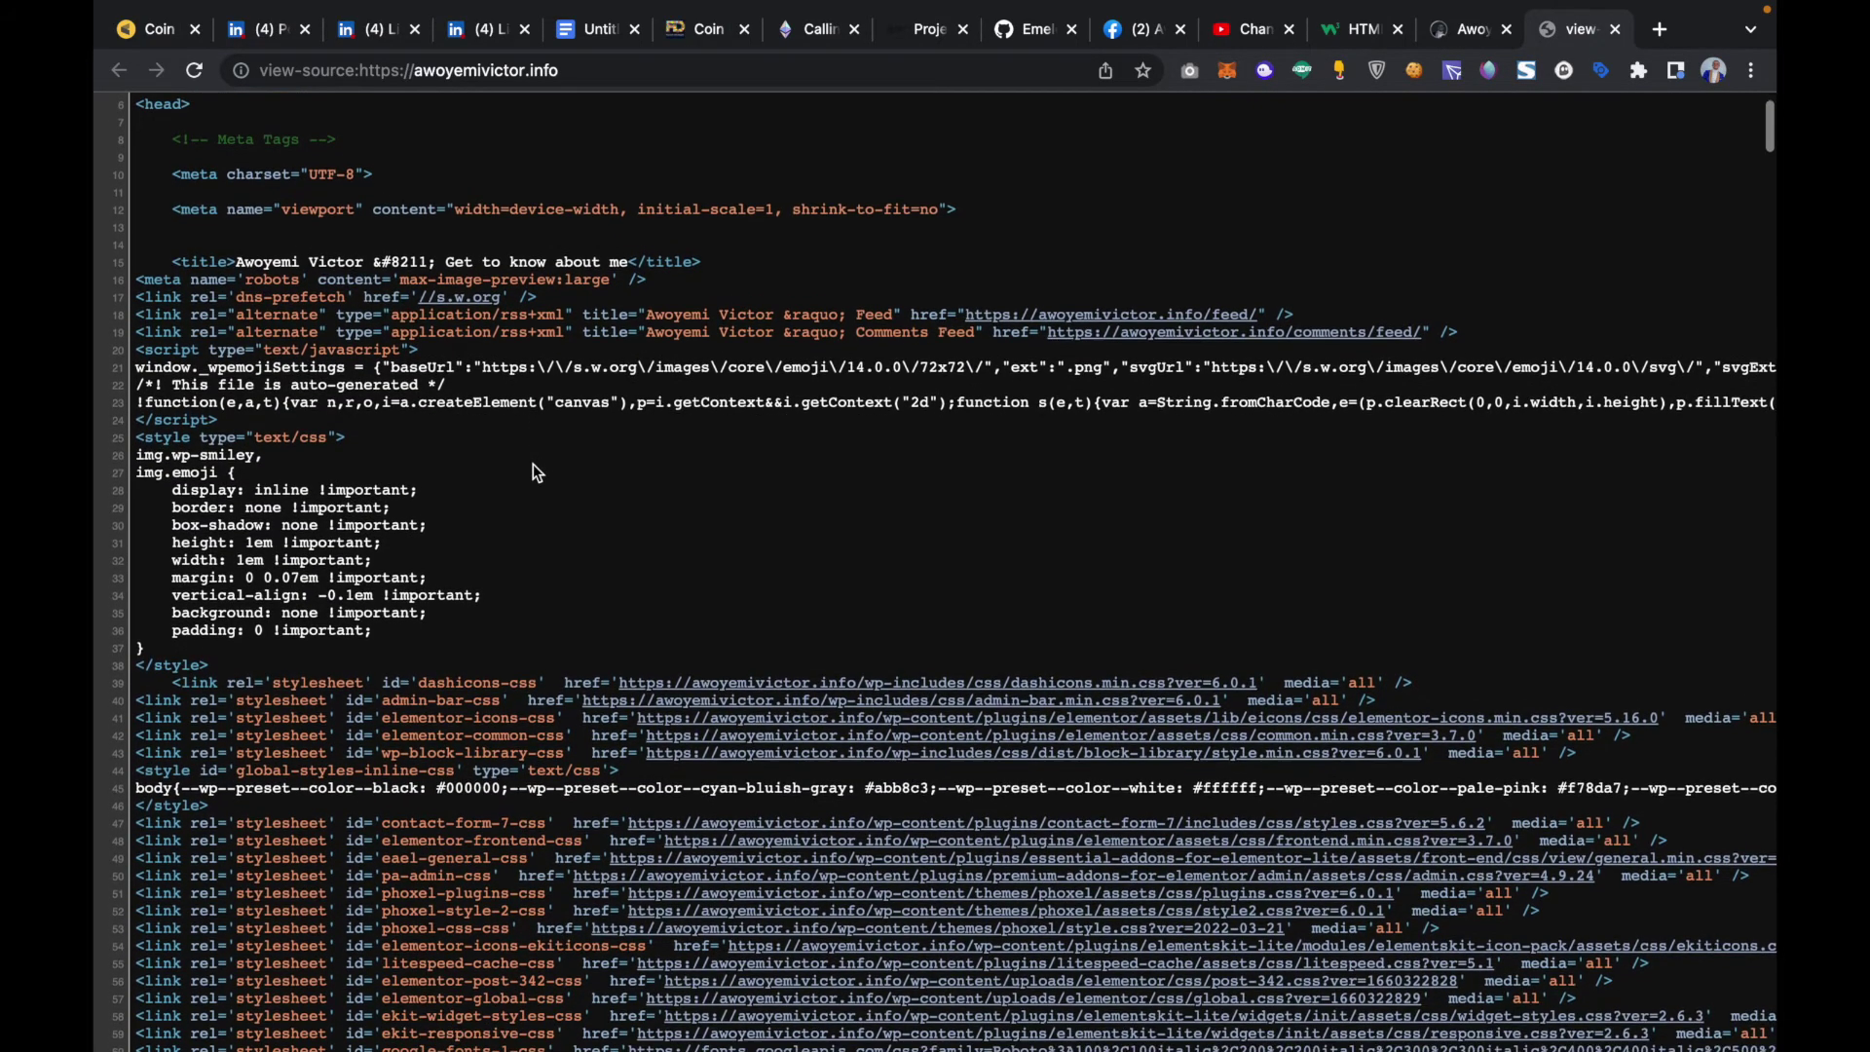
pyautogui.click(1464, 36)
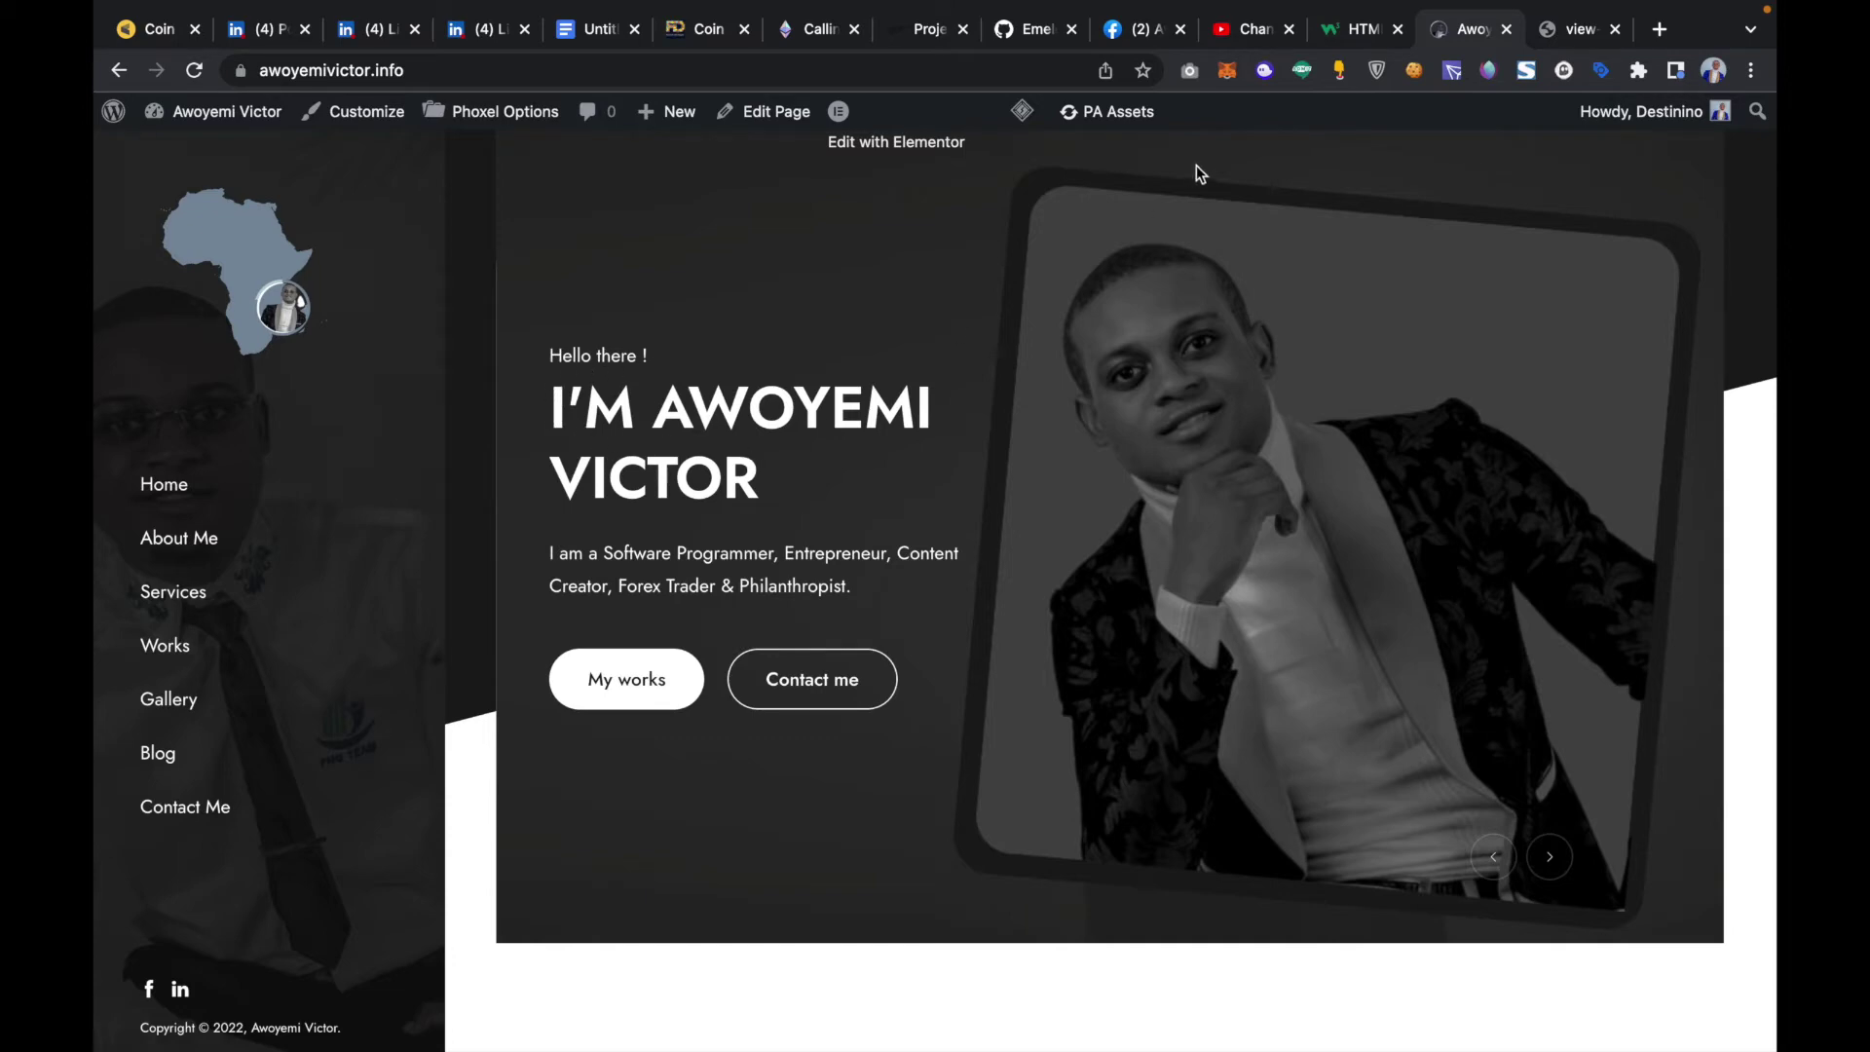
# Step: Switch back to the page-source tab and open find-in-page to search for <head>
pyautogui.hotkey('ctrl', 'Tab')
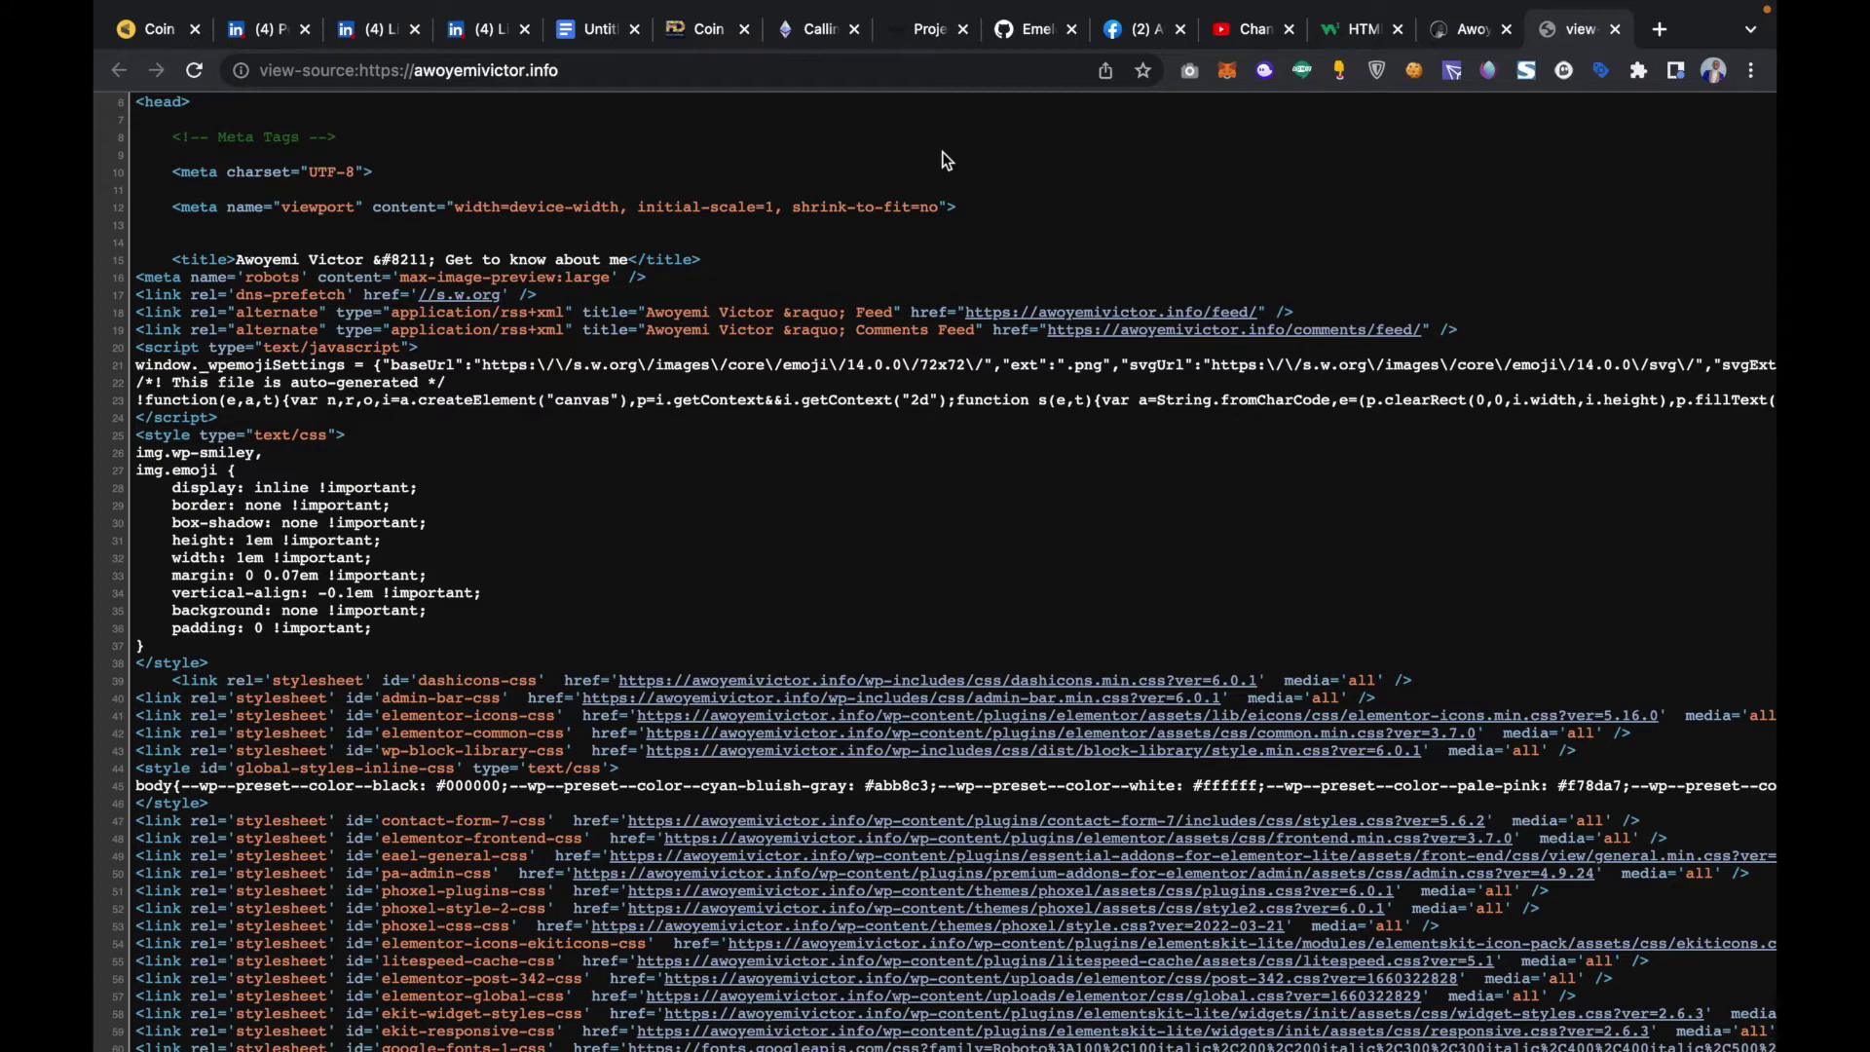
pyautogui.press('super+f')
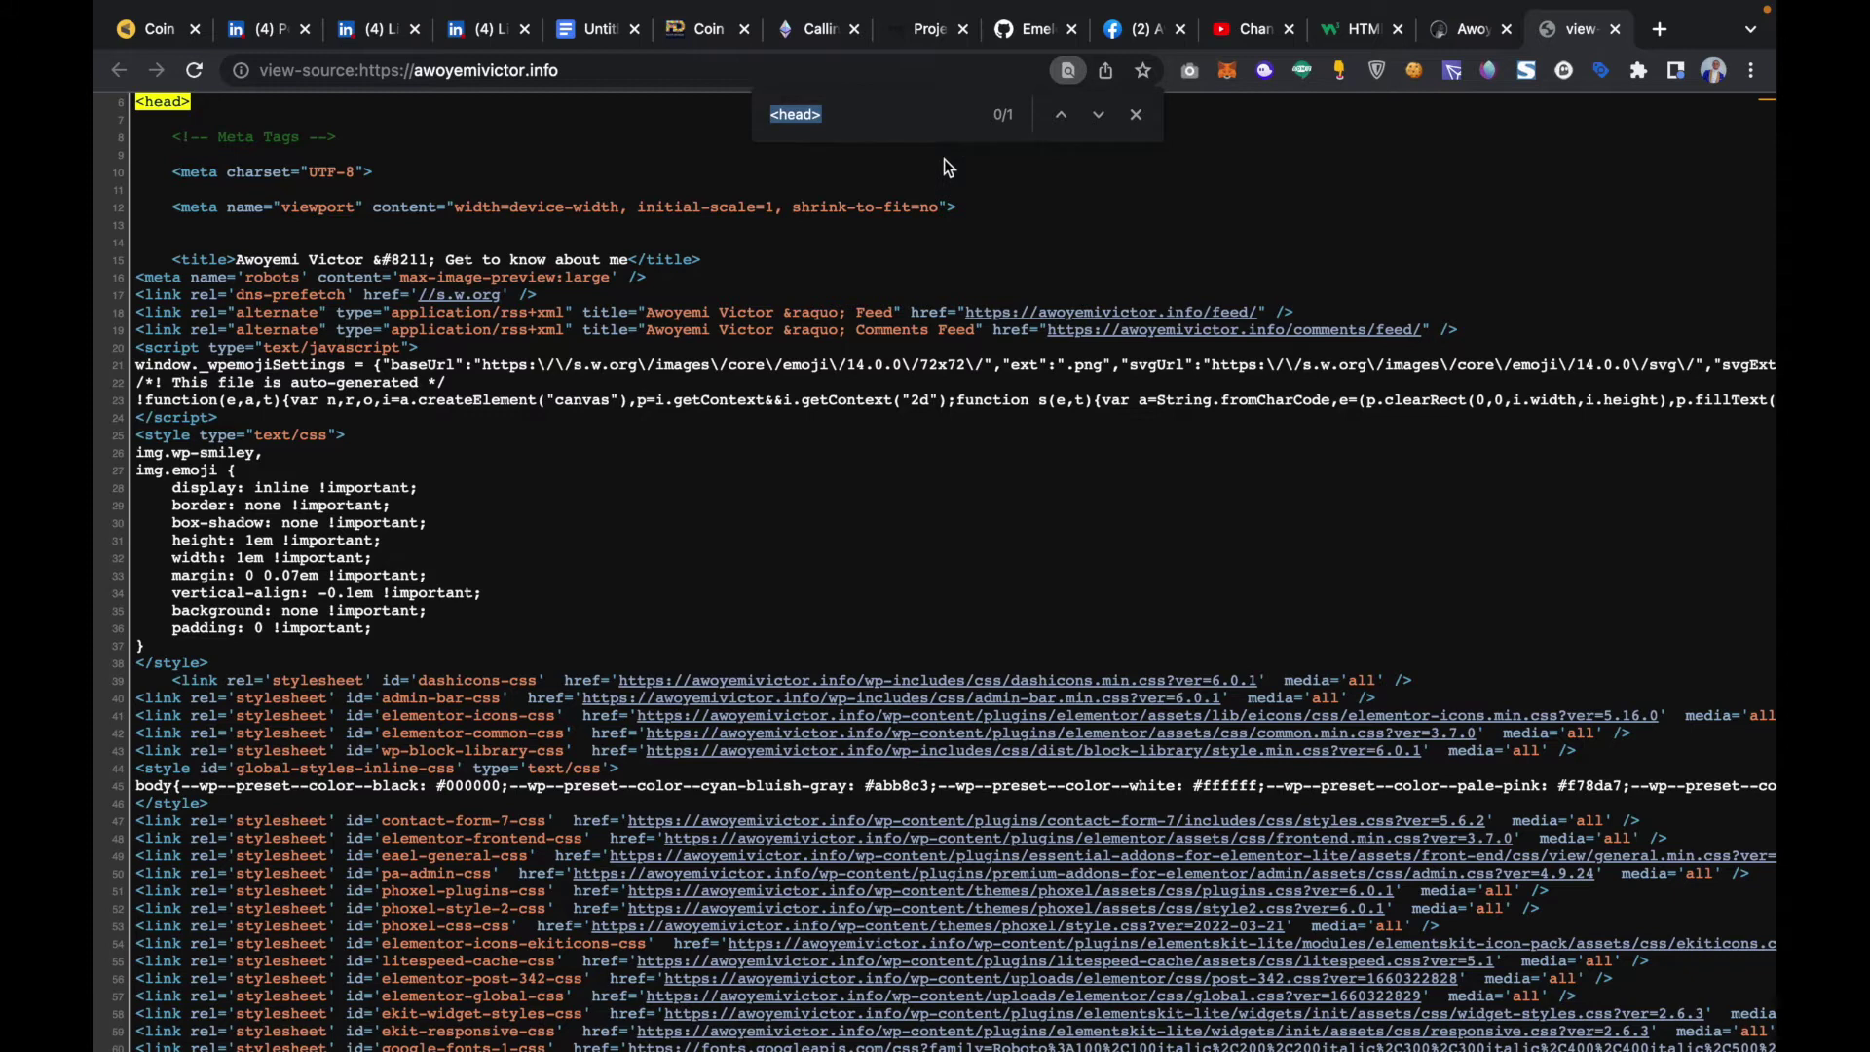
# Step: Find "I'm awoyemi" in the source, select the Hello there and h1 heading lines, then view the homepage
pyautogui.write("I'm awo")
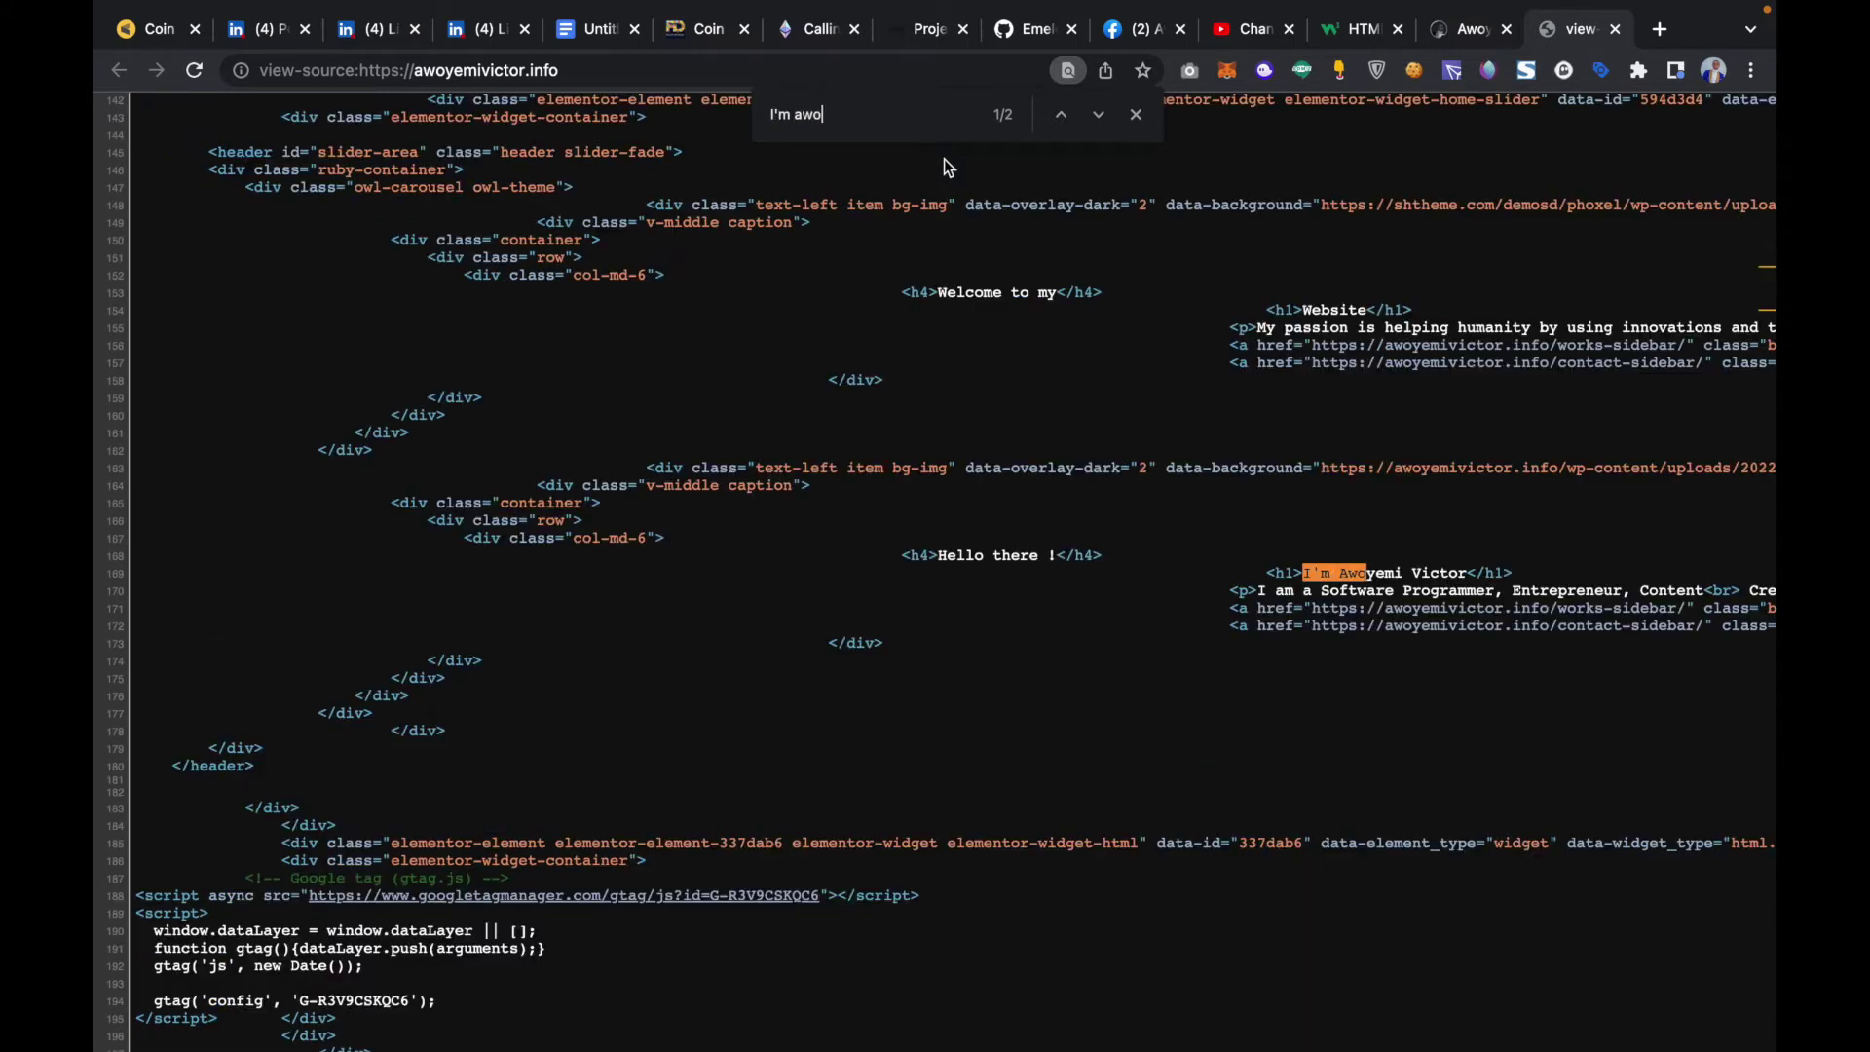
pyautogui.write('yemi')
pyautogui.moveTo(899, 562); pyautogui.dragTo(1110, 563)
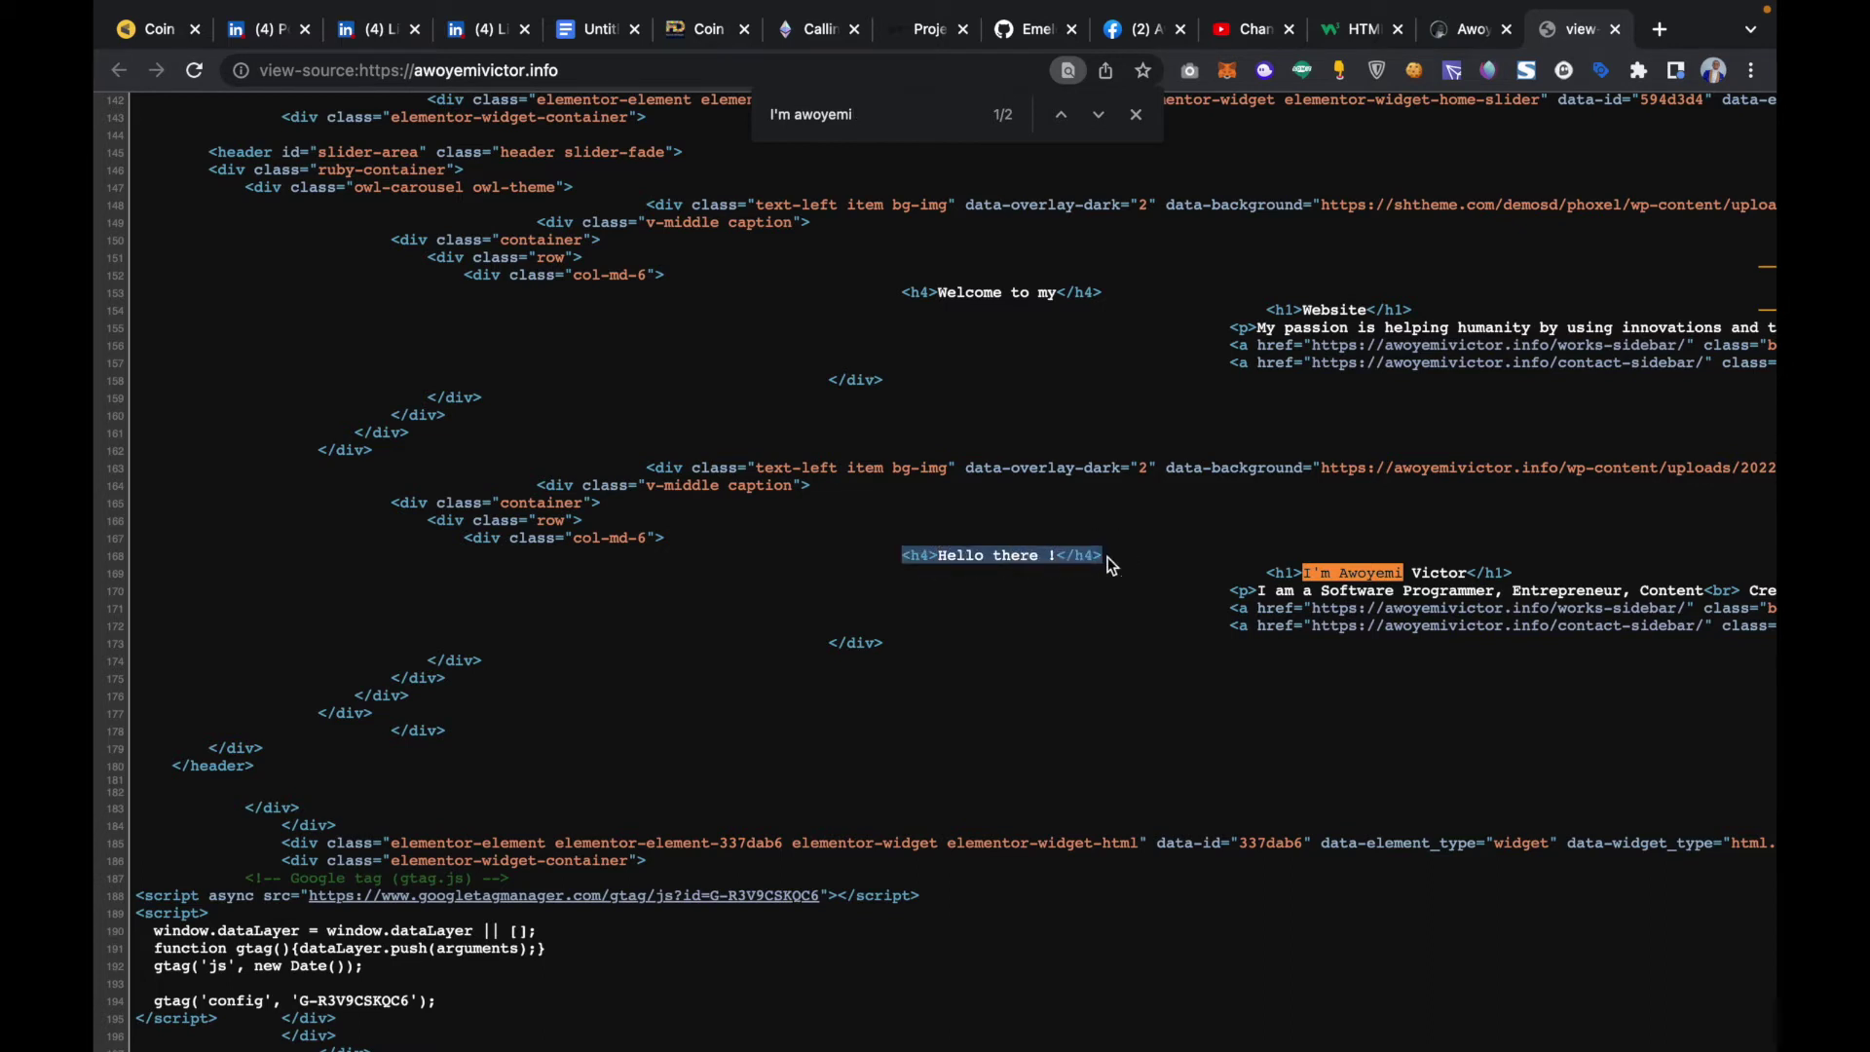
pyautogui.click(1110, 563)
pyautogui.moveTo(1111, 563); pyautogui.dragTo(910, 557)
pyautogui.moveTo(1265, 577); pyautogui.dragTo(1517, 580)
pyautogui.click(1514, 579)
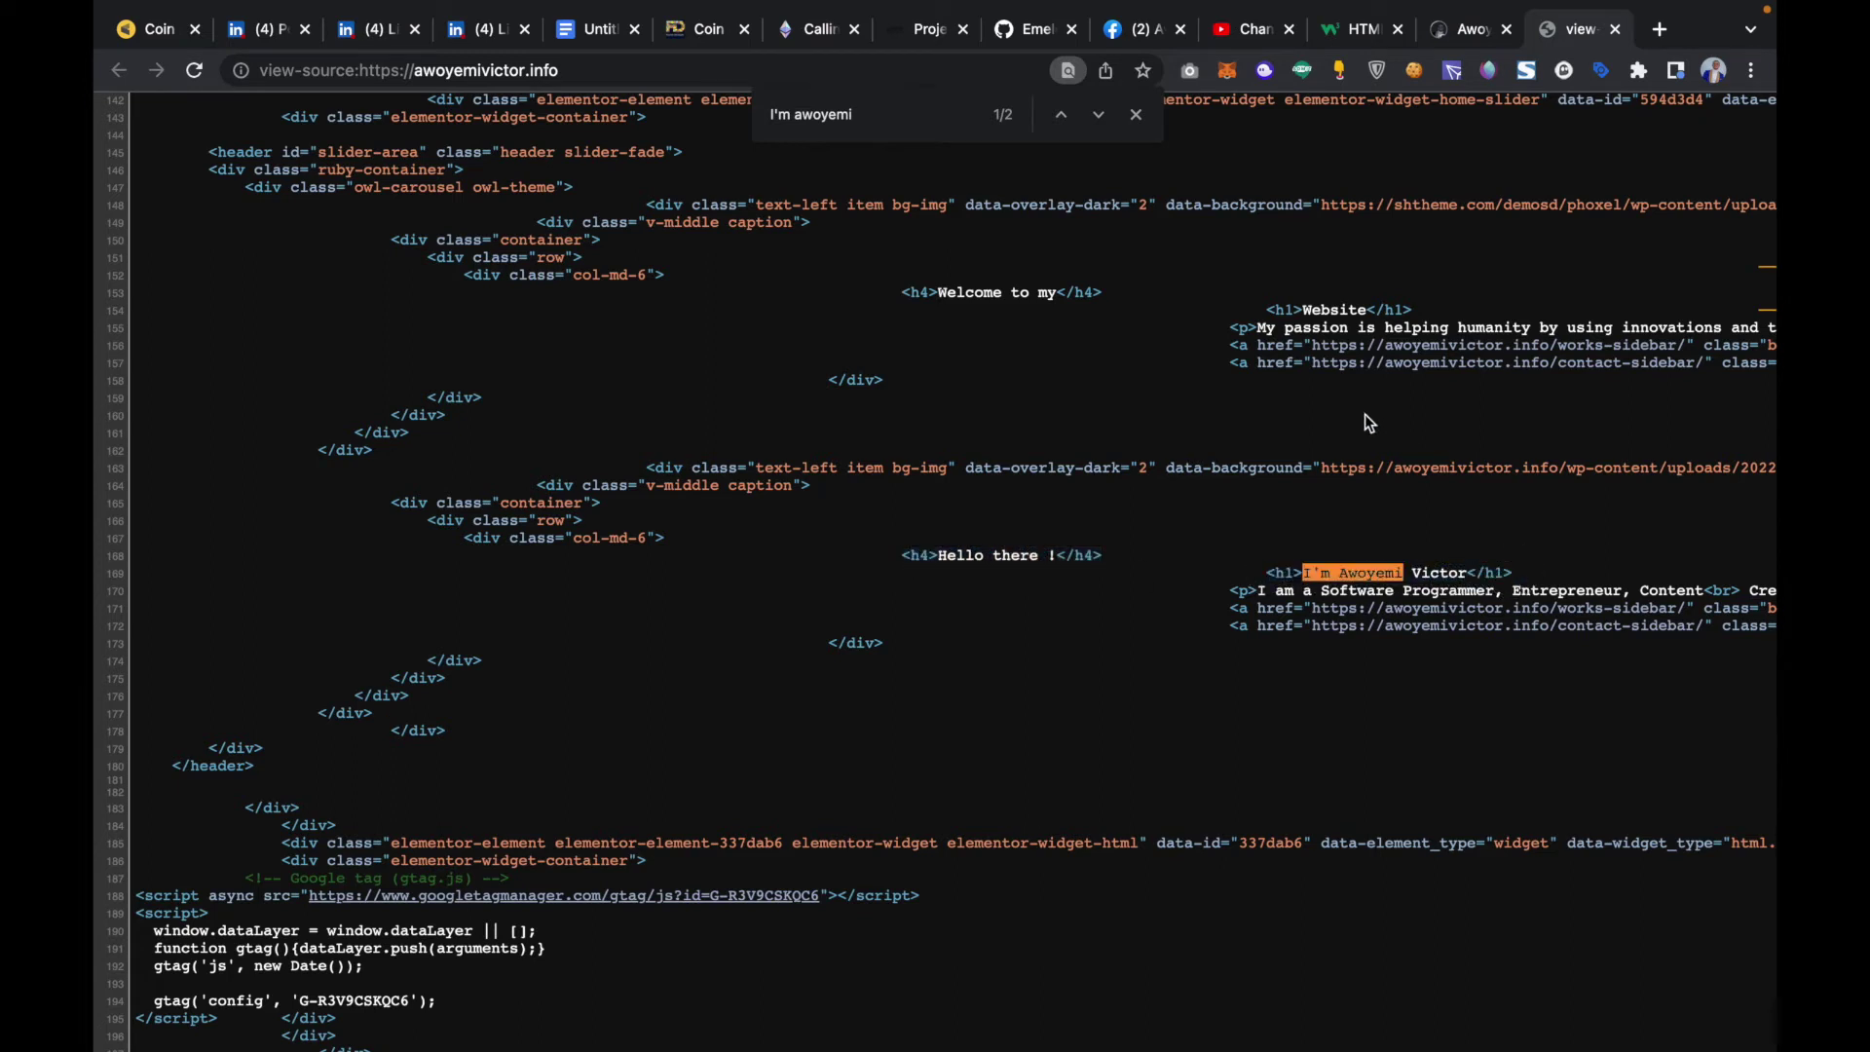
pyautogui.moveTo(1266, 574); pyautogui.dragTo(1403, 572)
pyautogui.click(1469, 31)
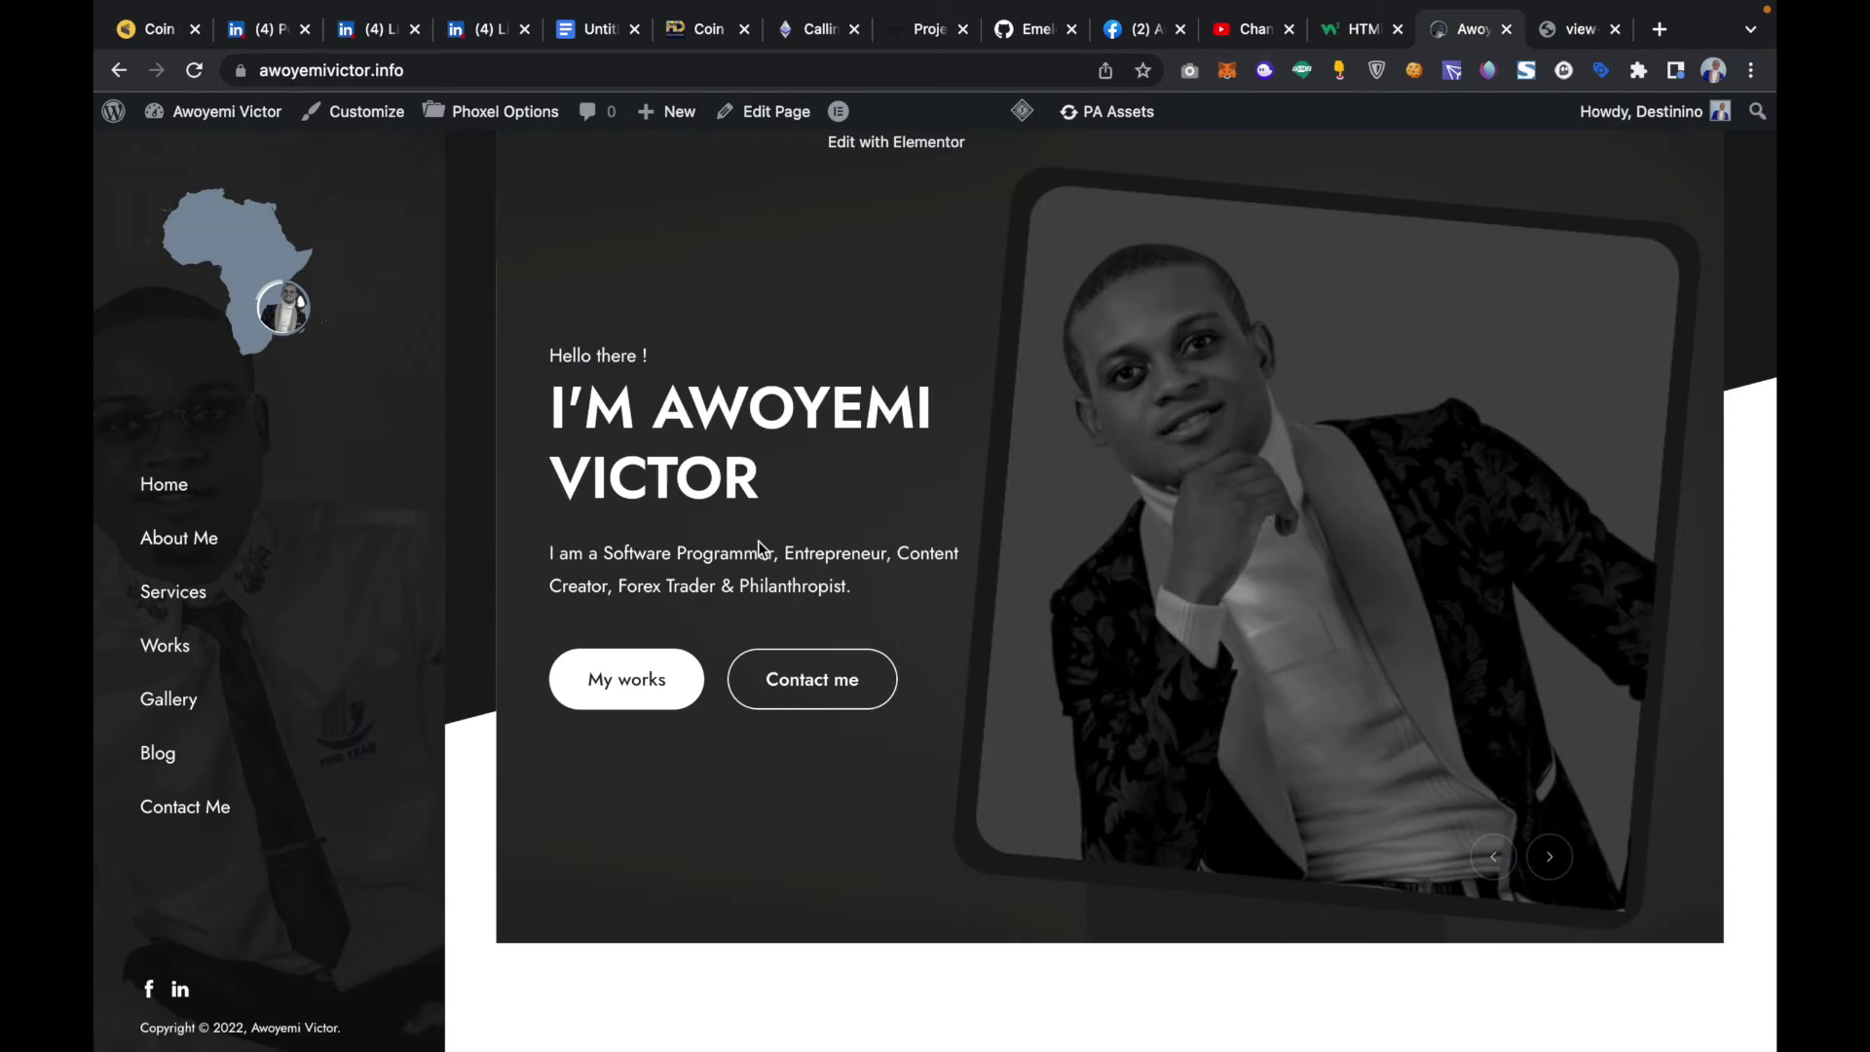
# Step: Select the start of the <h1>I'm Awoyemi line in the source and compare it with the homepage
pyautogui.click(1570, 29)
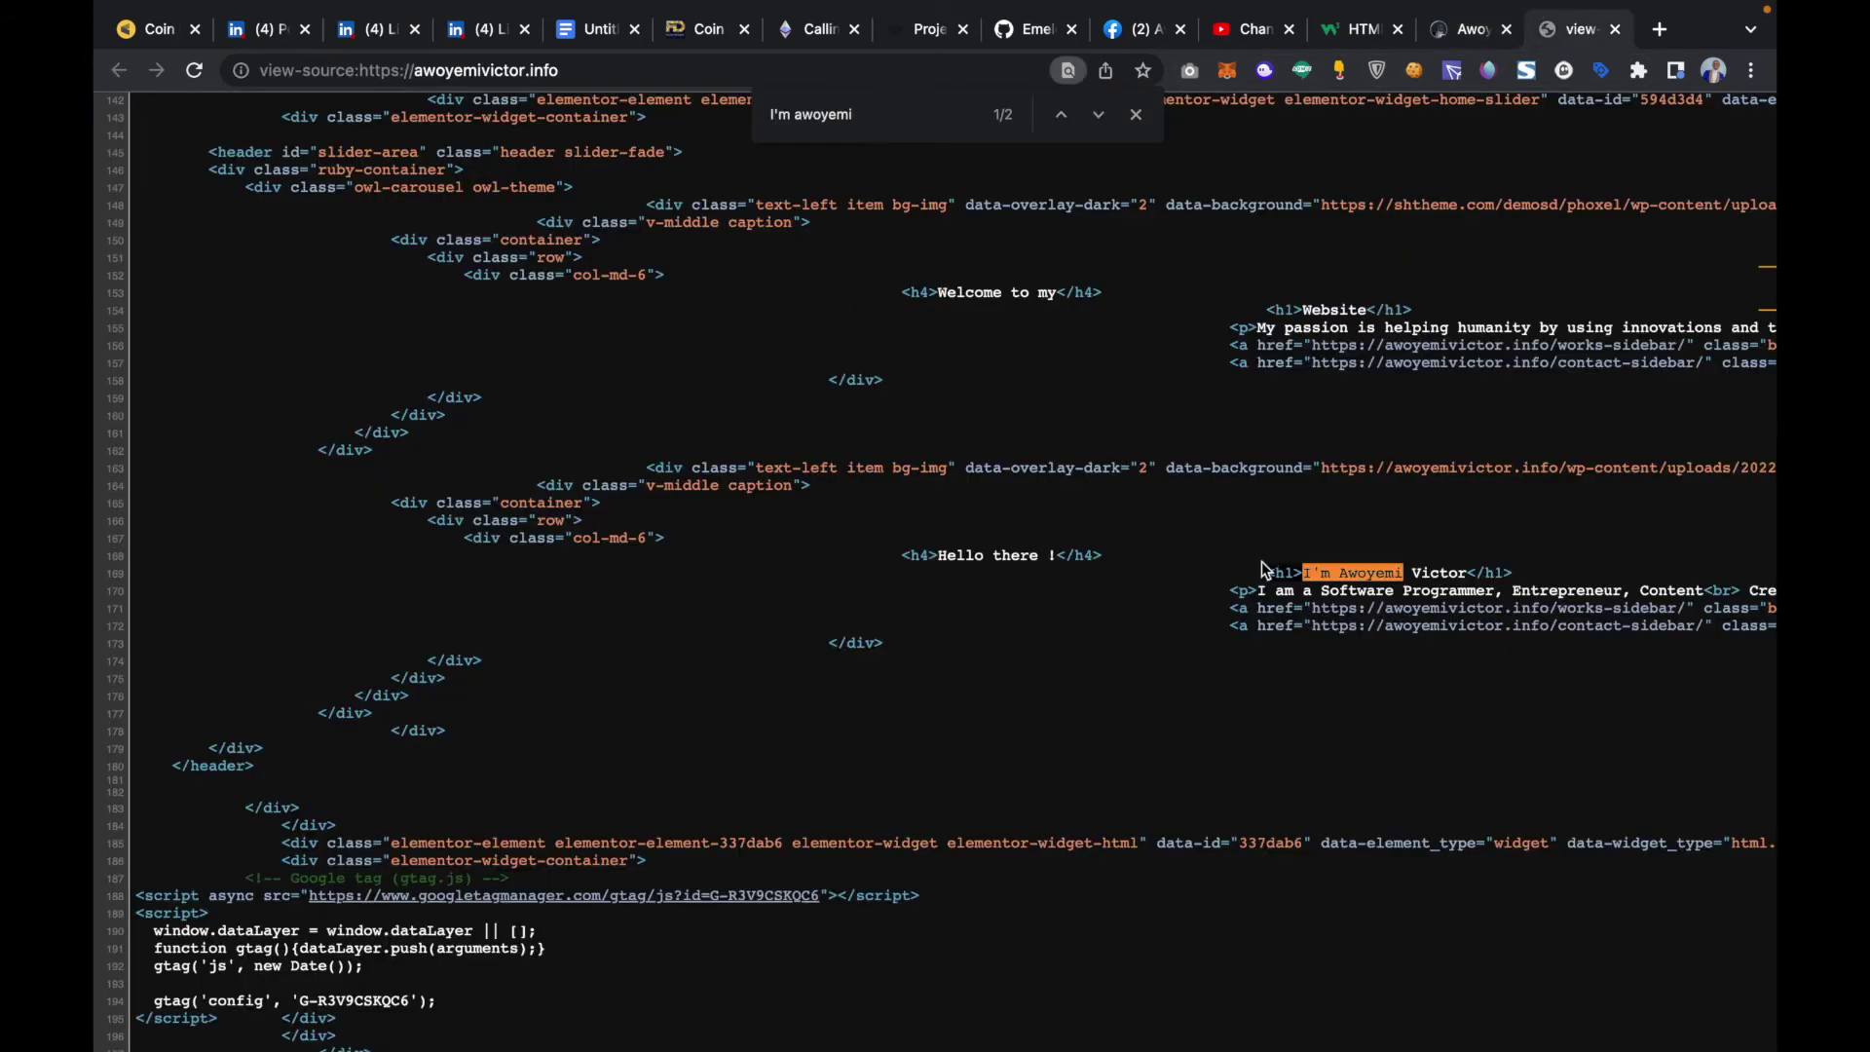
pyautogui.hscroll(5, 1307, 656)
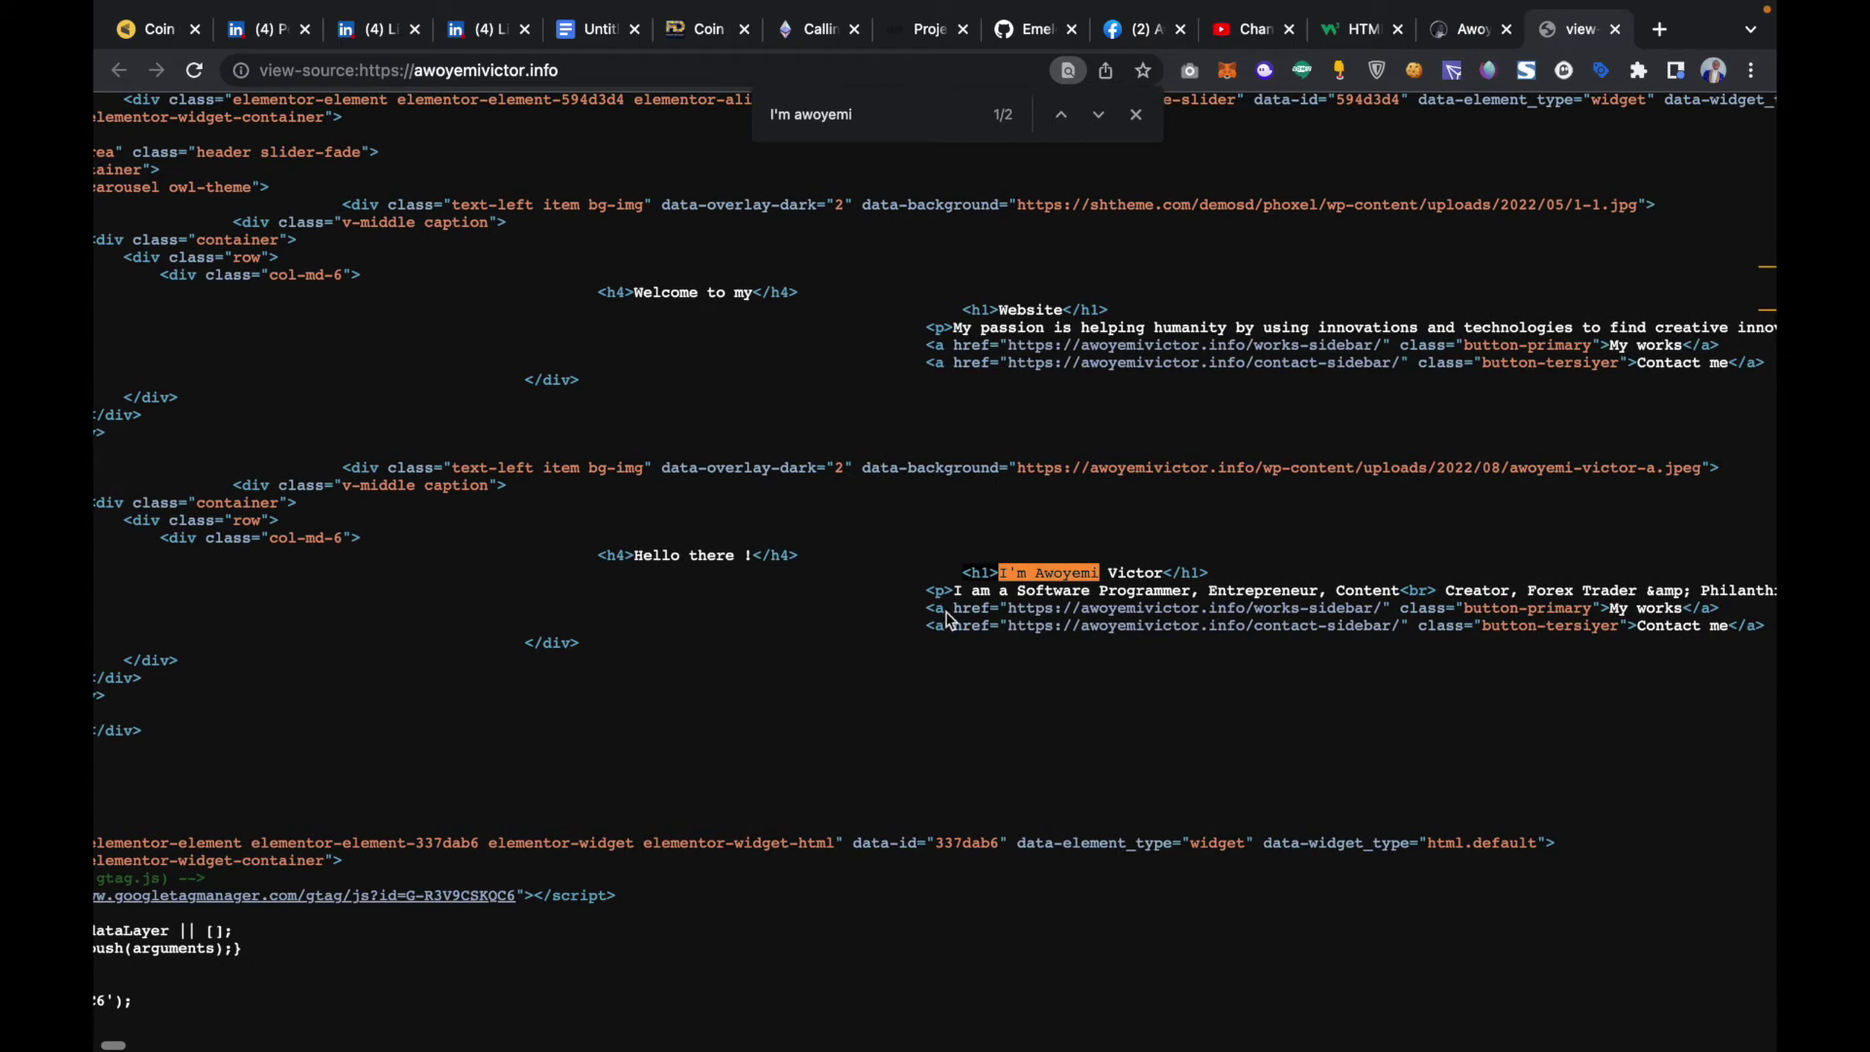
pyautogui.moveTo(962, 574); pyautogui.dragTo(1103, 577)
pyautogui.hscroll(2, 1198, 594)
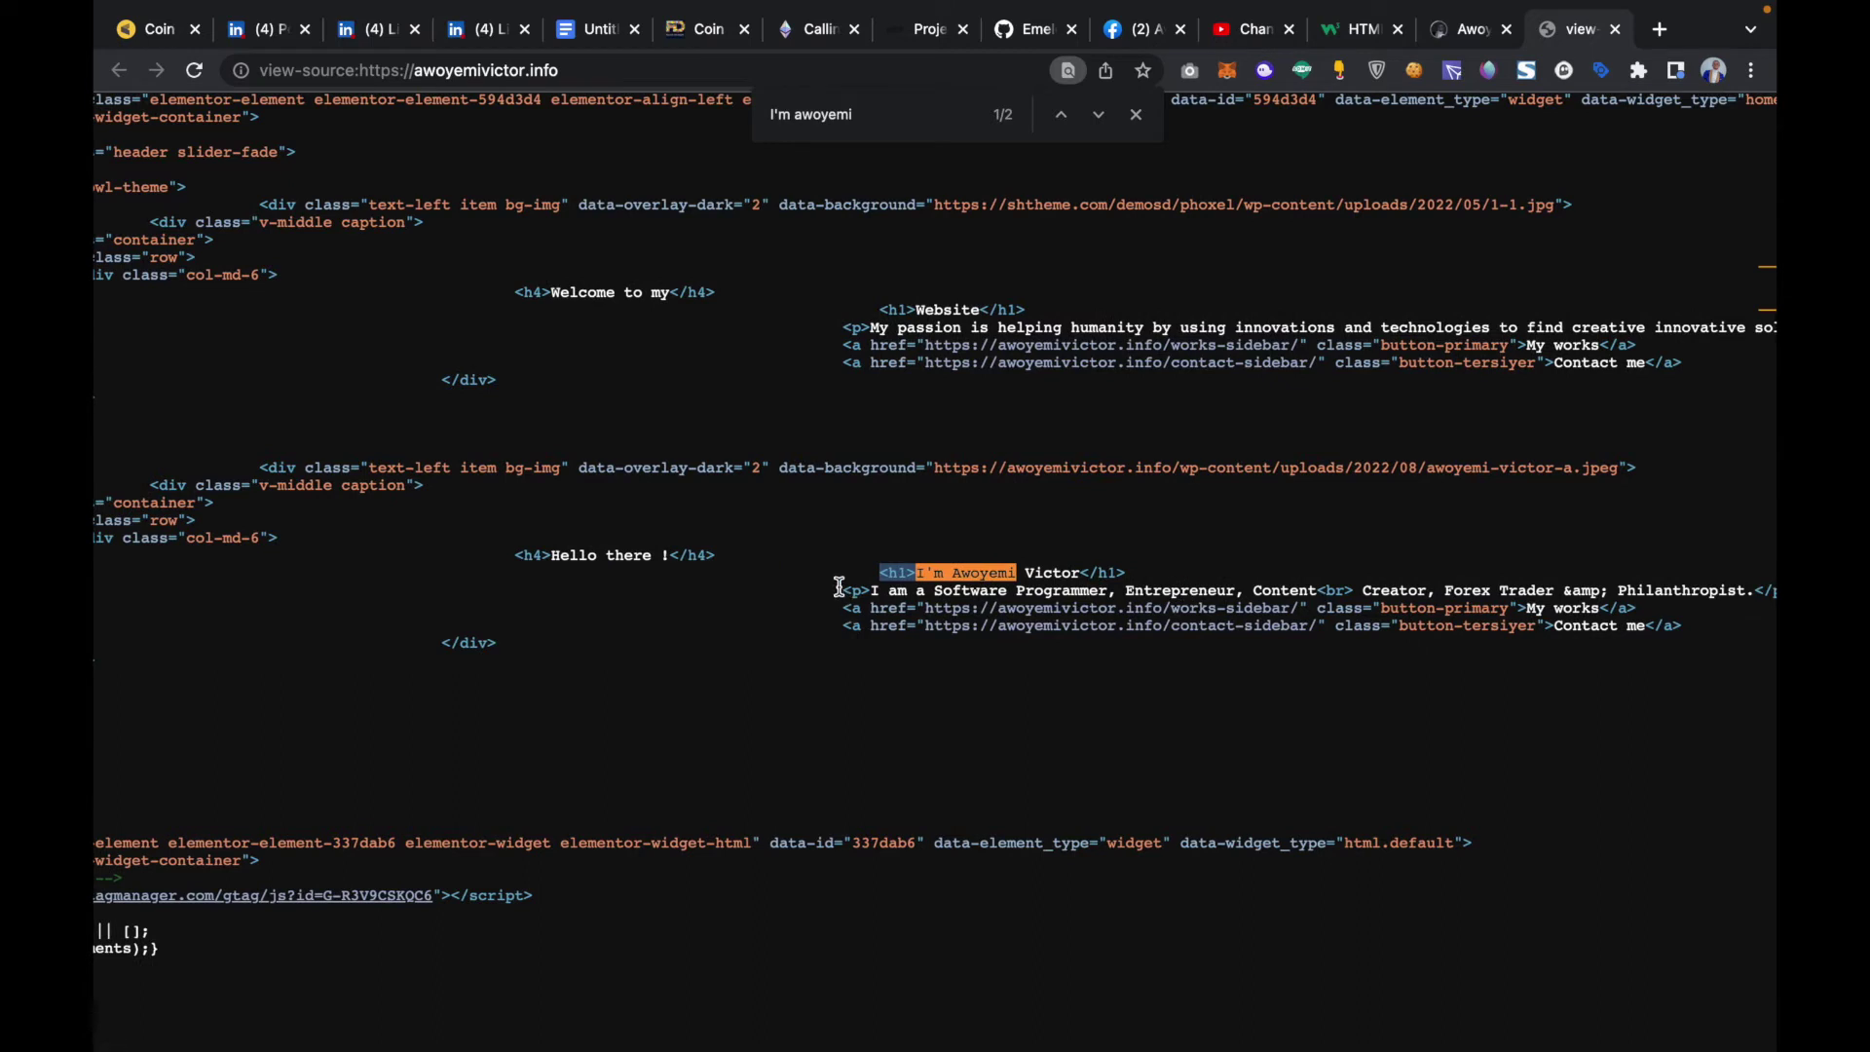
pyautogui.click(1461, 29)
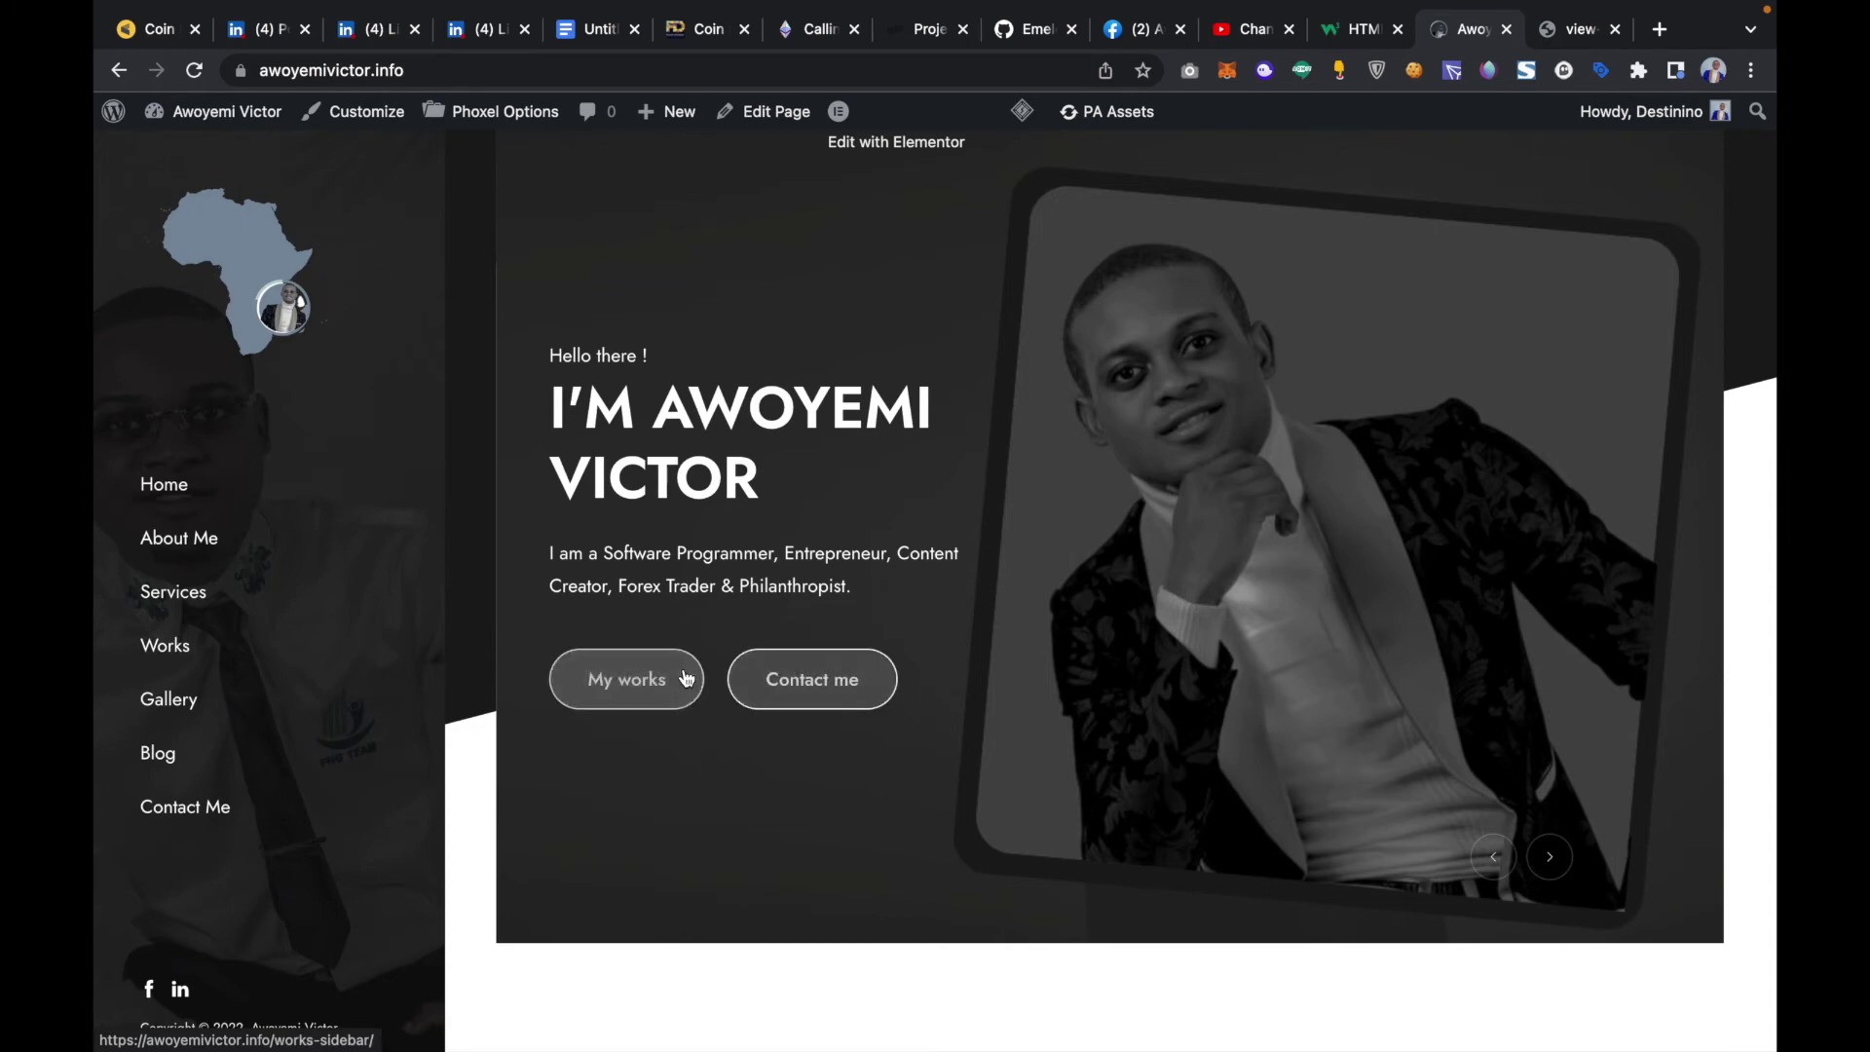
pyautogui.click(1549, 44)
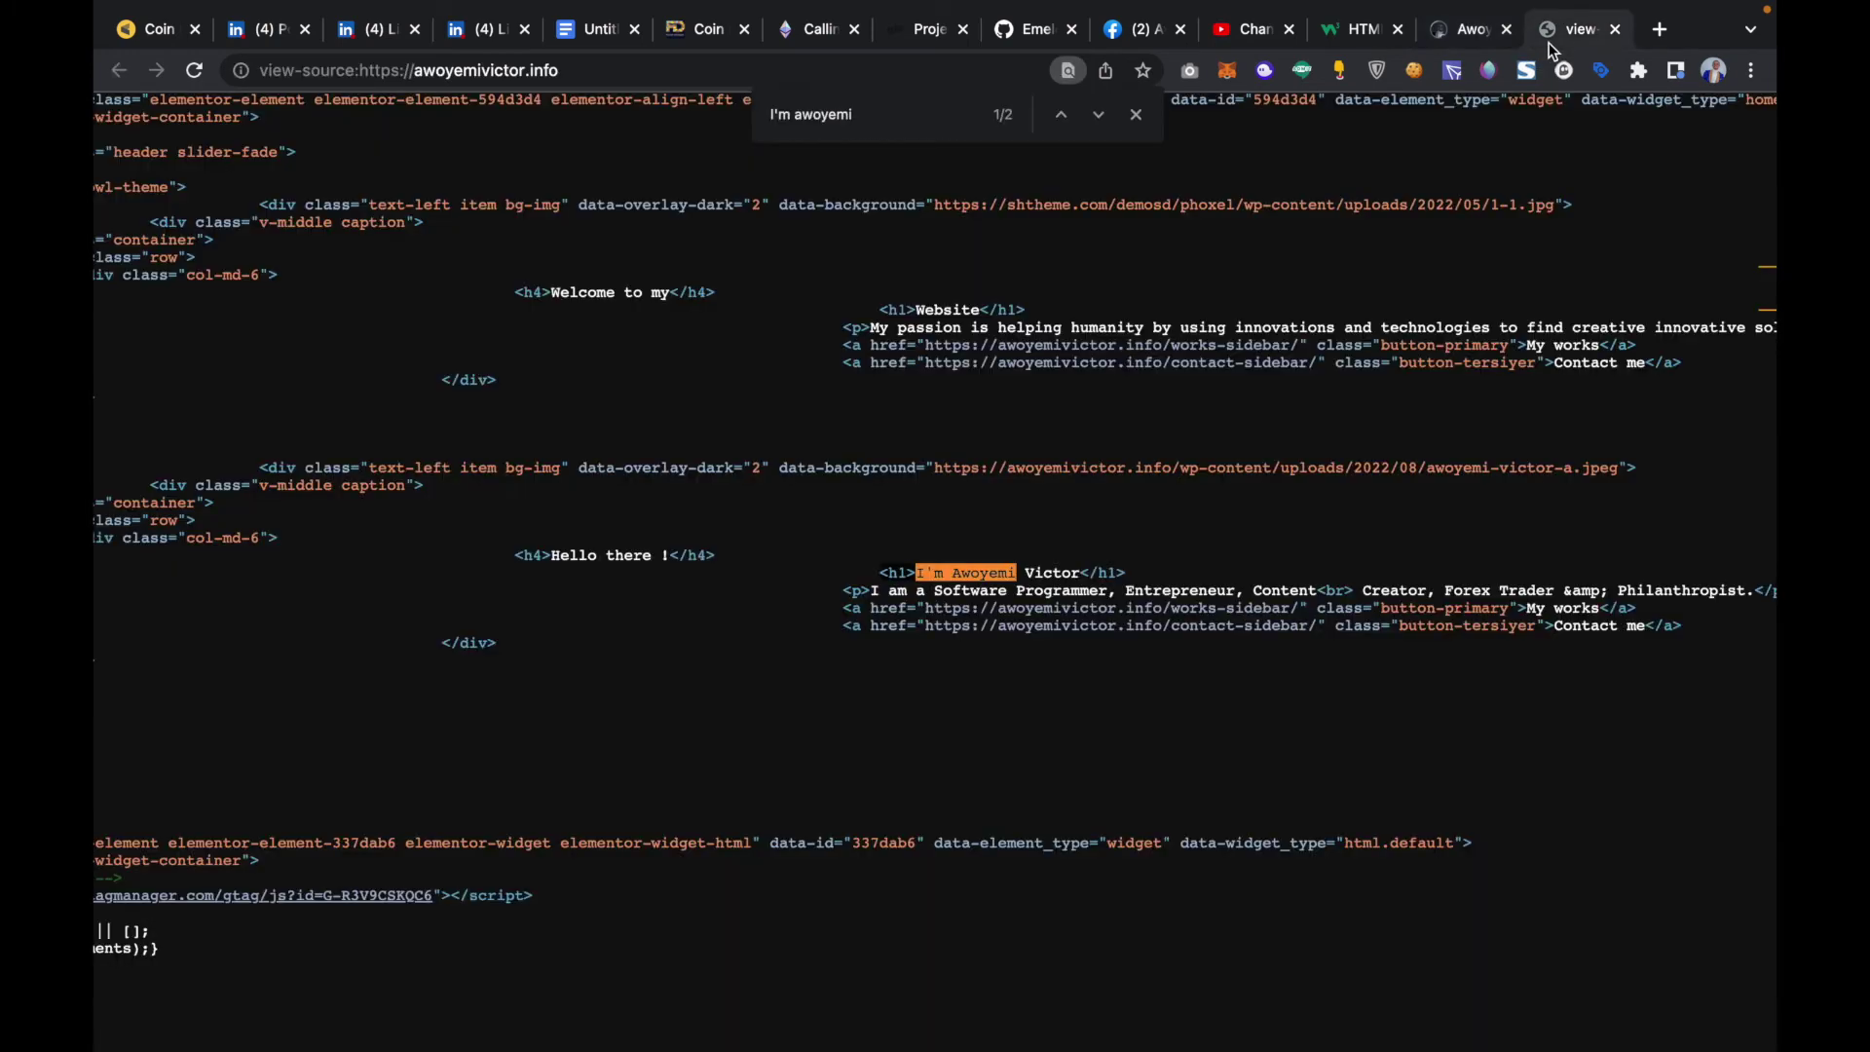
pyautogui.moveTo(837, 609); pyautogui.dragTo(884, 607)
pyautogui.click(846, 609)
pyautogui.moveTo(846, 609); pyautogui.dragTo(898, 608)
pyautogui.click(1534, 608)
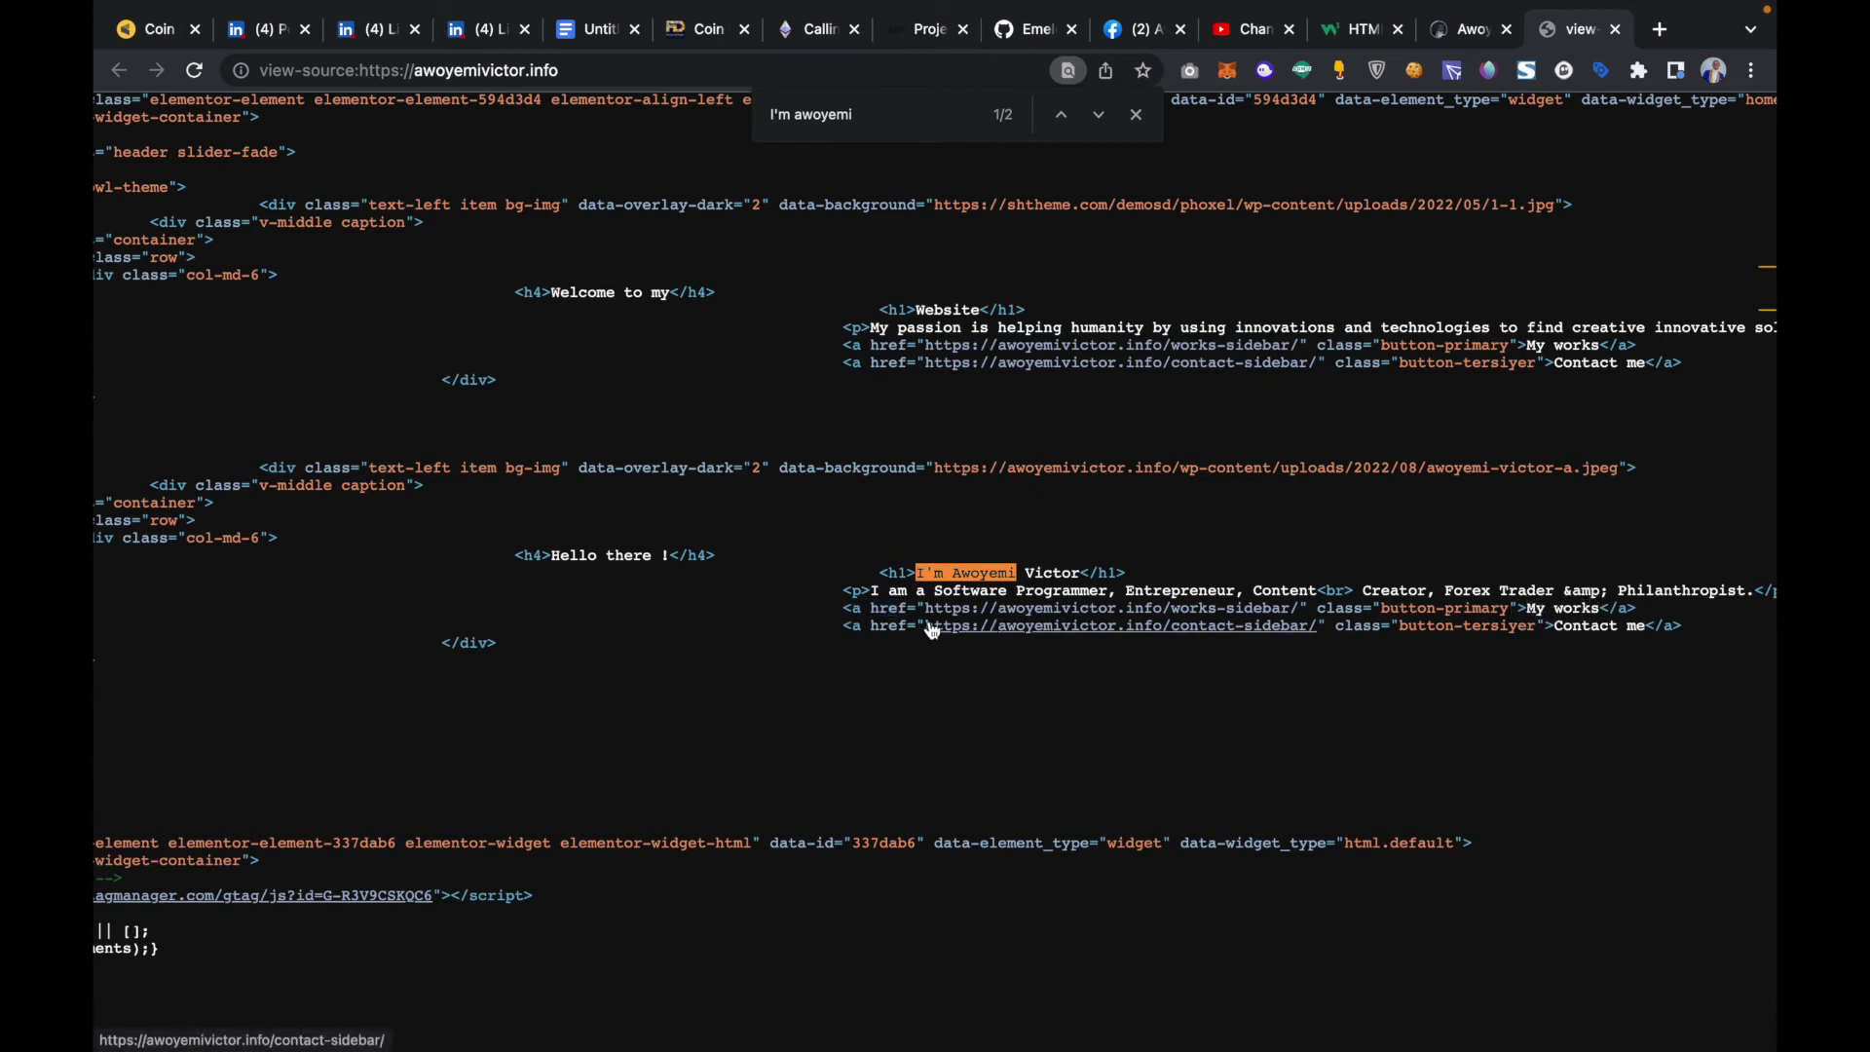
pyautogui.moveTo(847, 610); pyautogui.dragTo(917, 609)
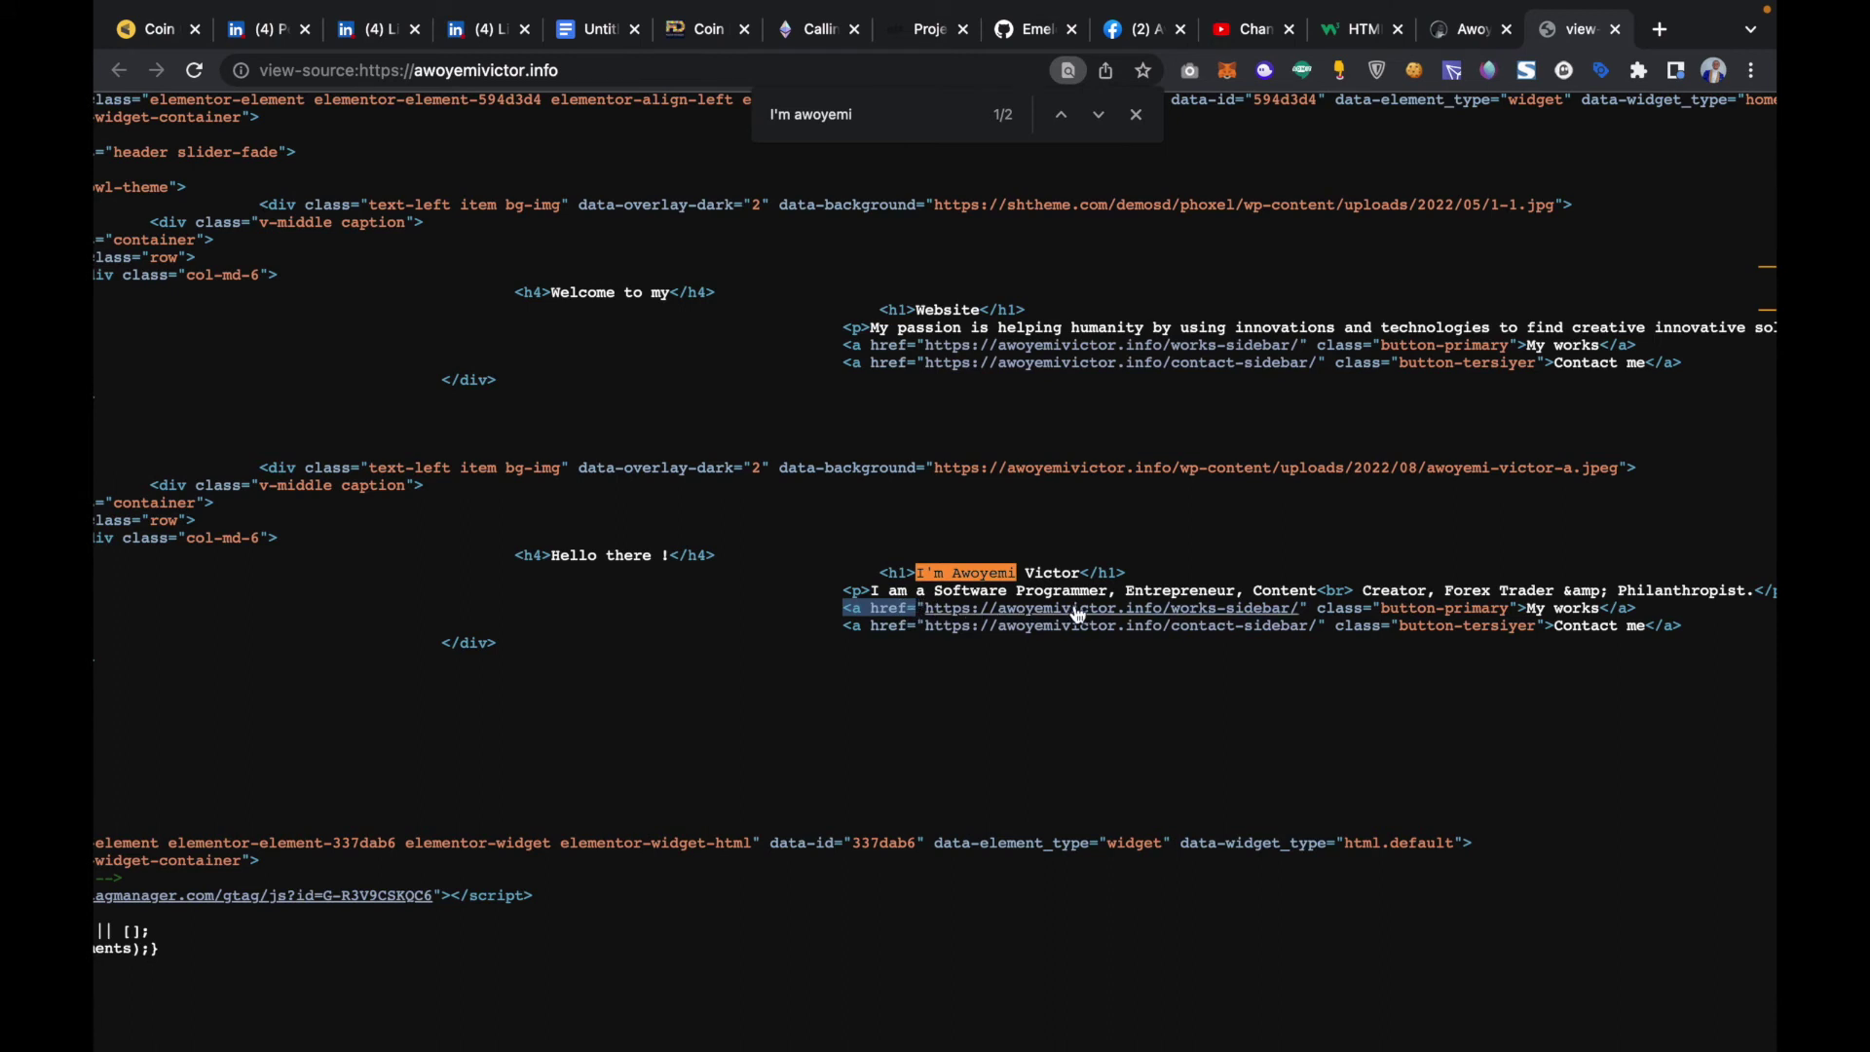
pyautogui.click(1358, 600)
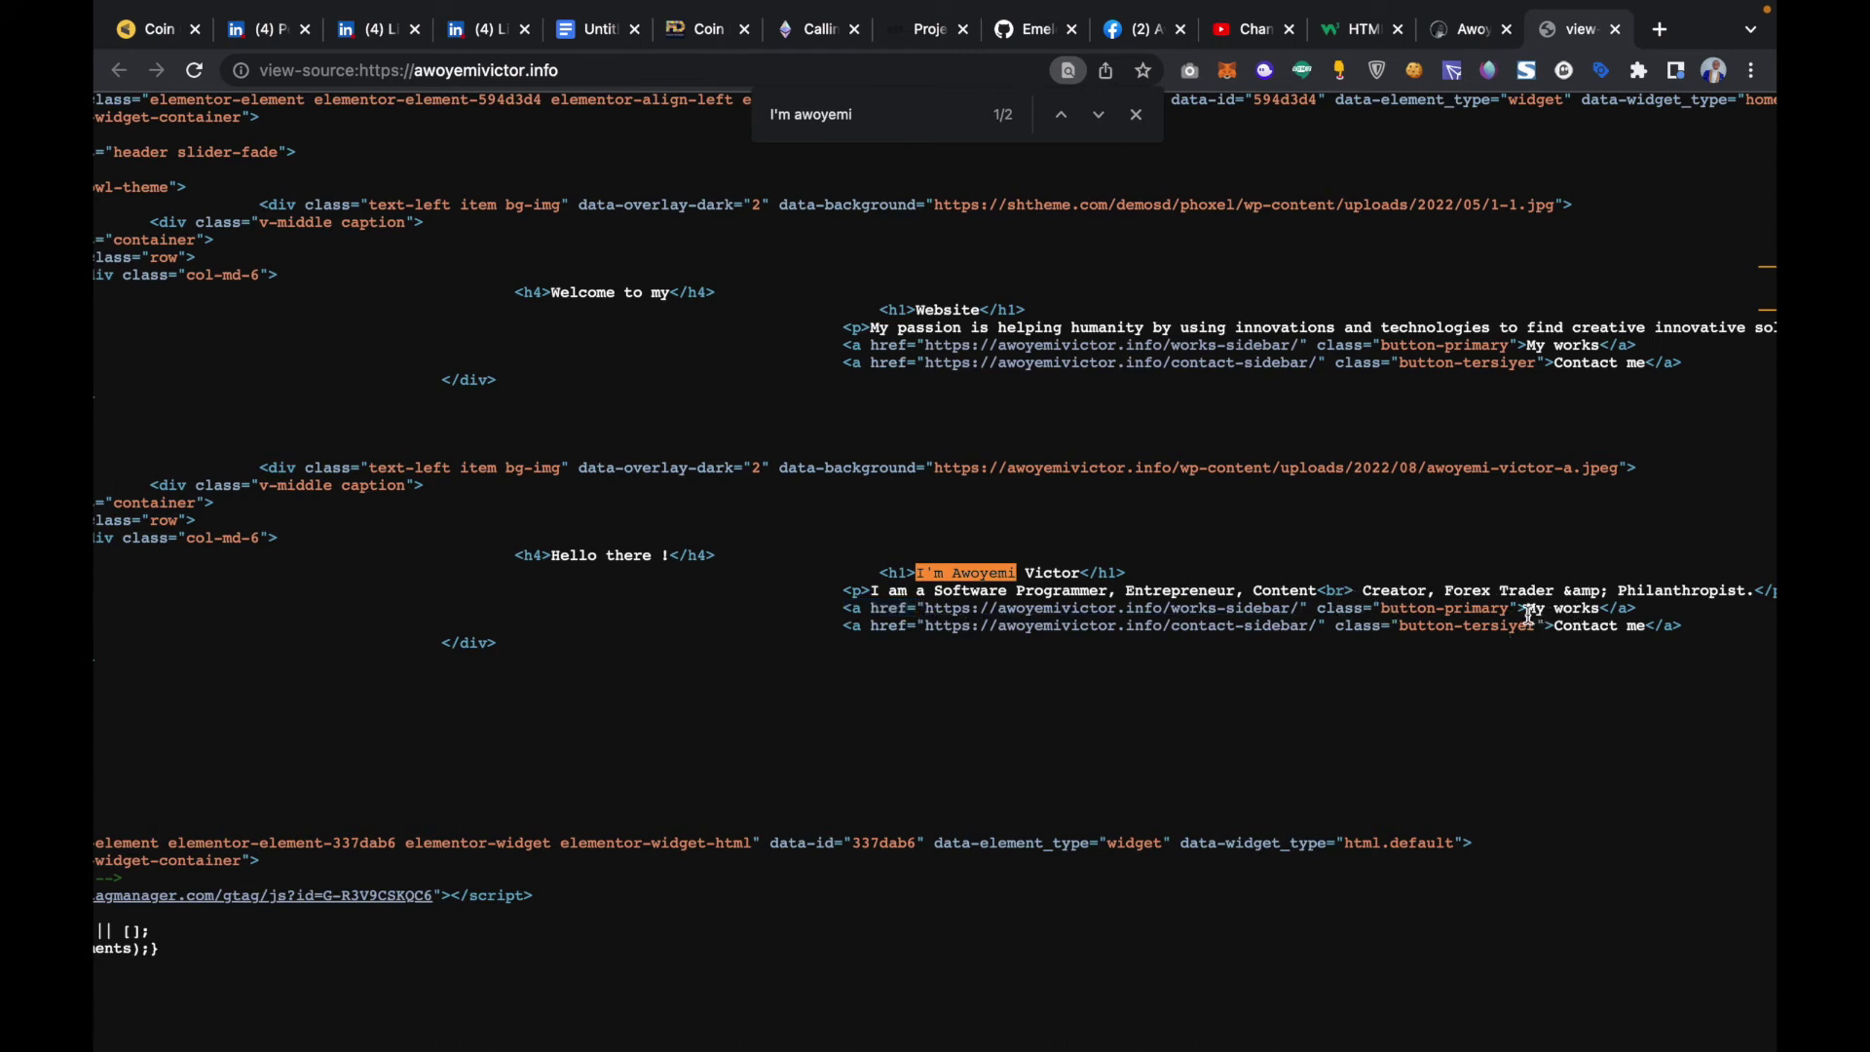
pyautogui.moveTo(826, 627); pyautogui.dragTo(1164, 645)
pyautogui.click(1023, 688)
pyautogui.hscroll(-5, 1023, 689)
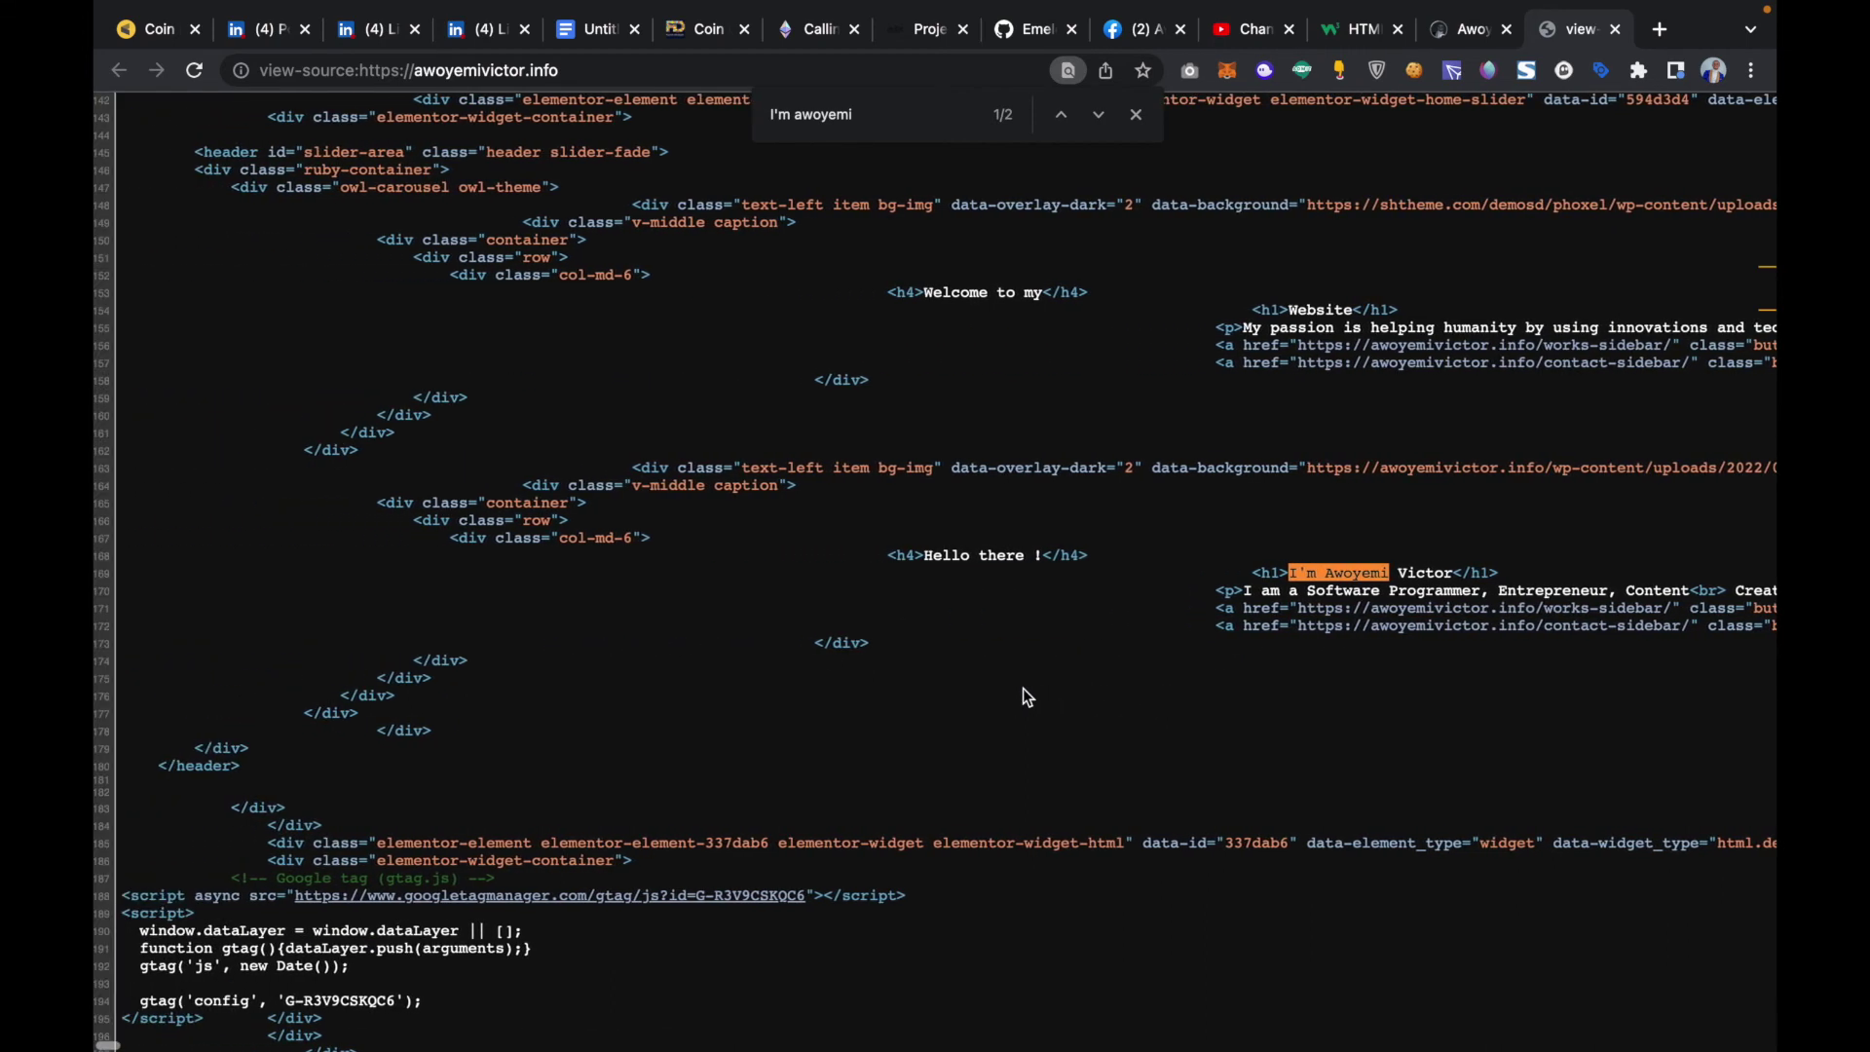
# Step: Drag-select the source from <h4>Hello there !</h4> down to the </div> on line 173
pyautogui.scroll(-1, 1023, 688)
pyautogui.scroll(-3, 1022, 698)
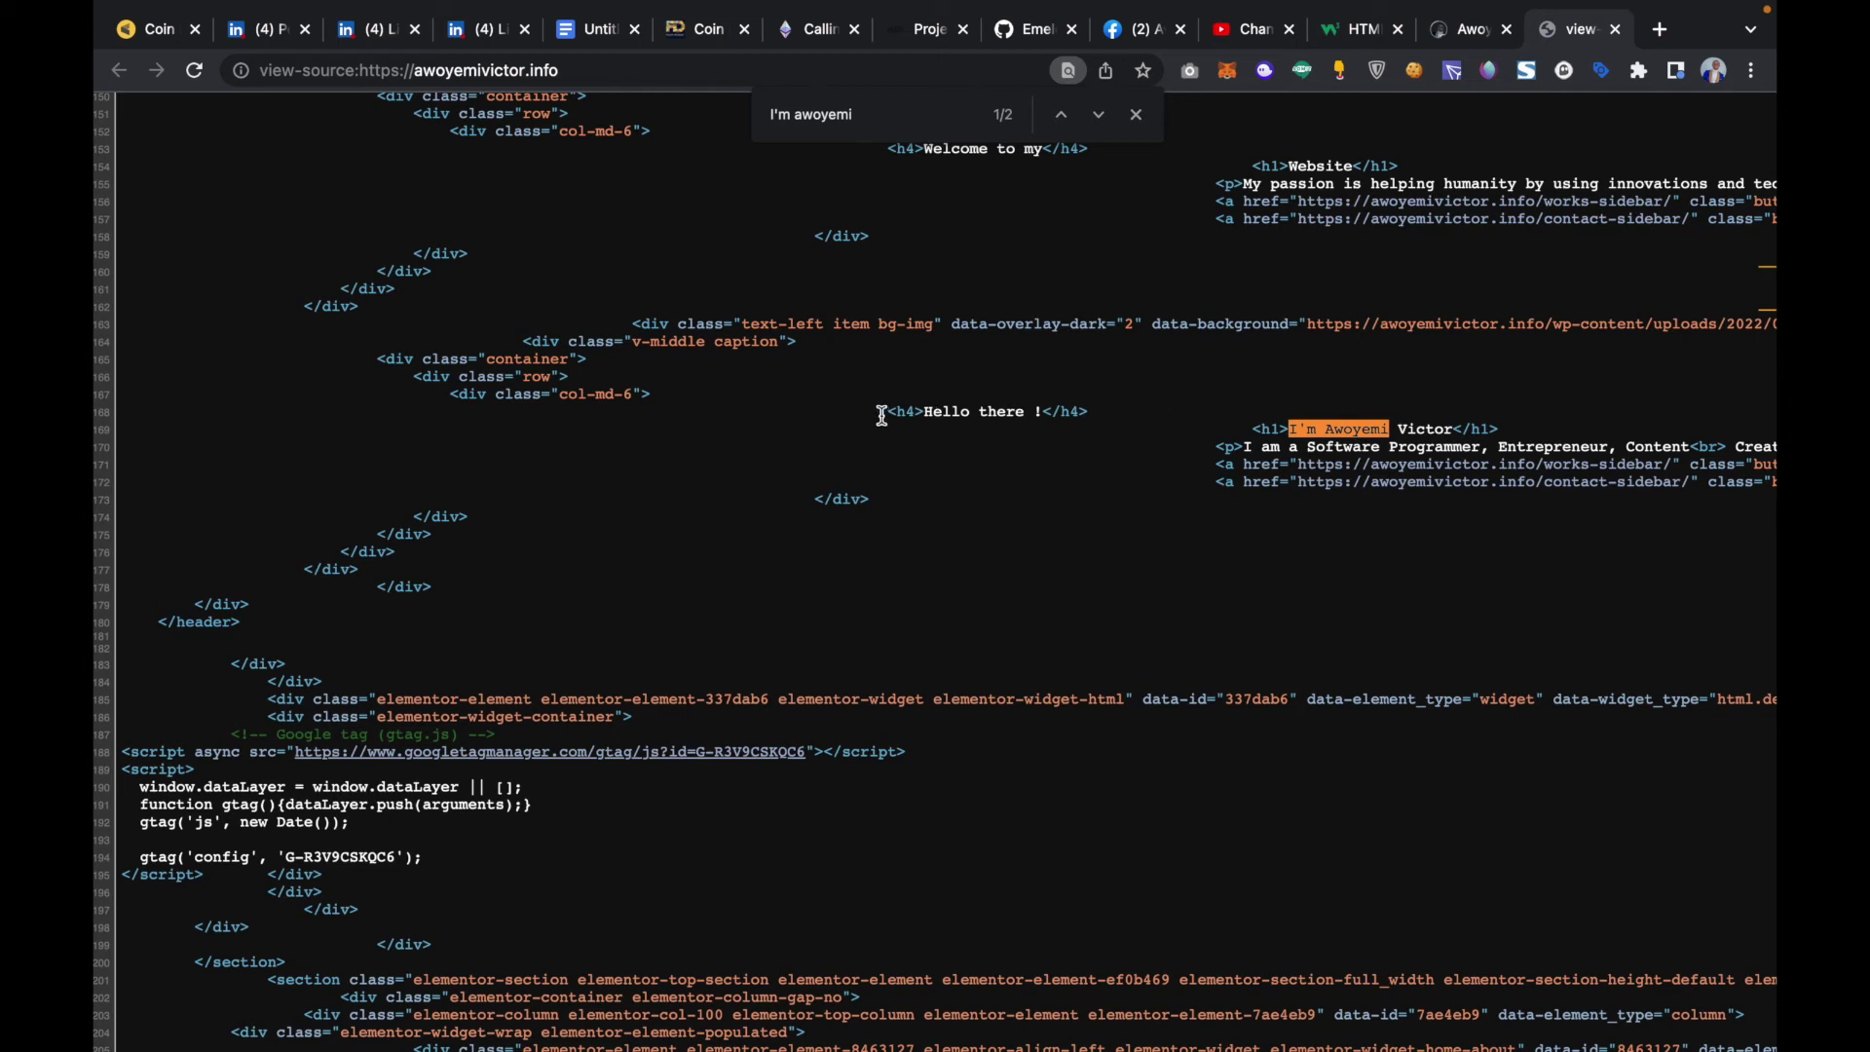
pyautogui.moveTo(882, 416); pyautogui.dragTo(1667, 499)
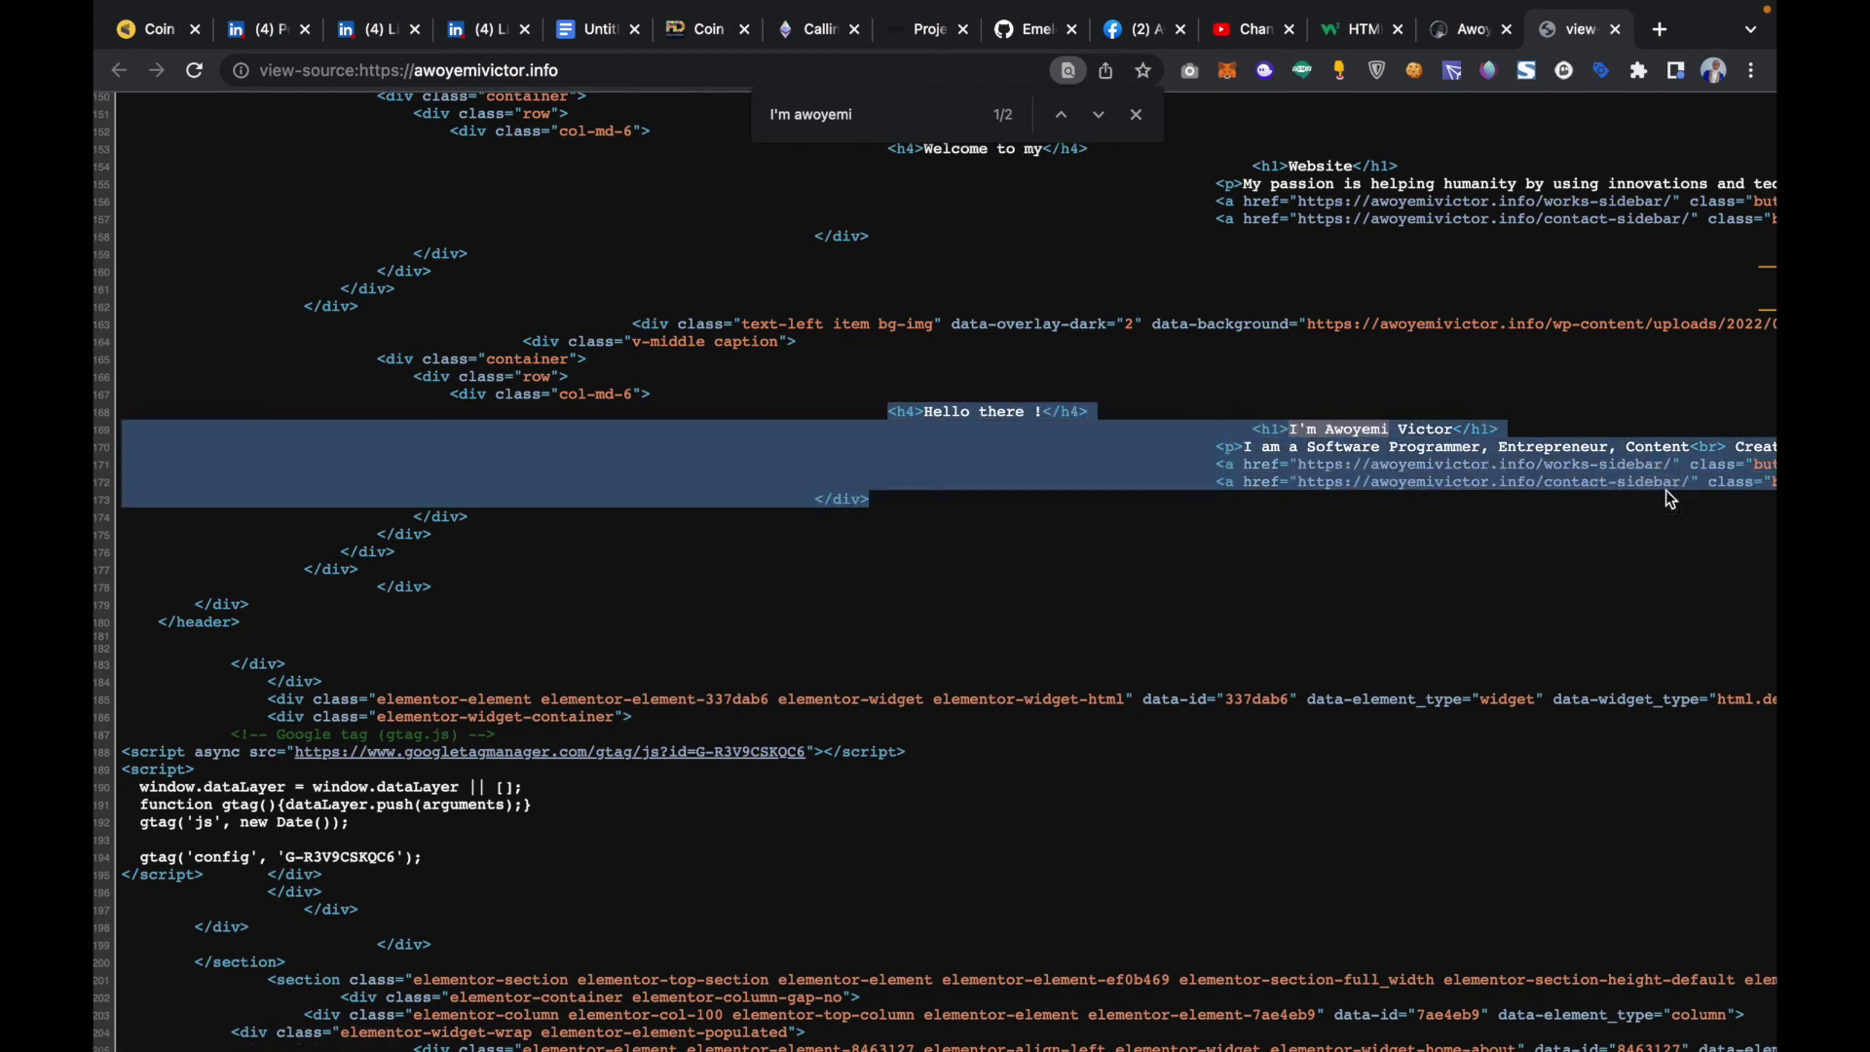